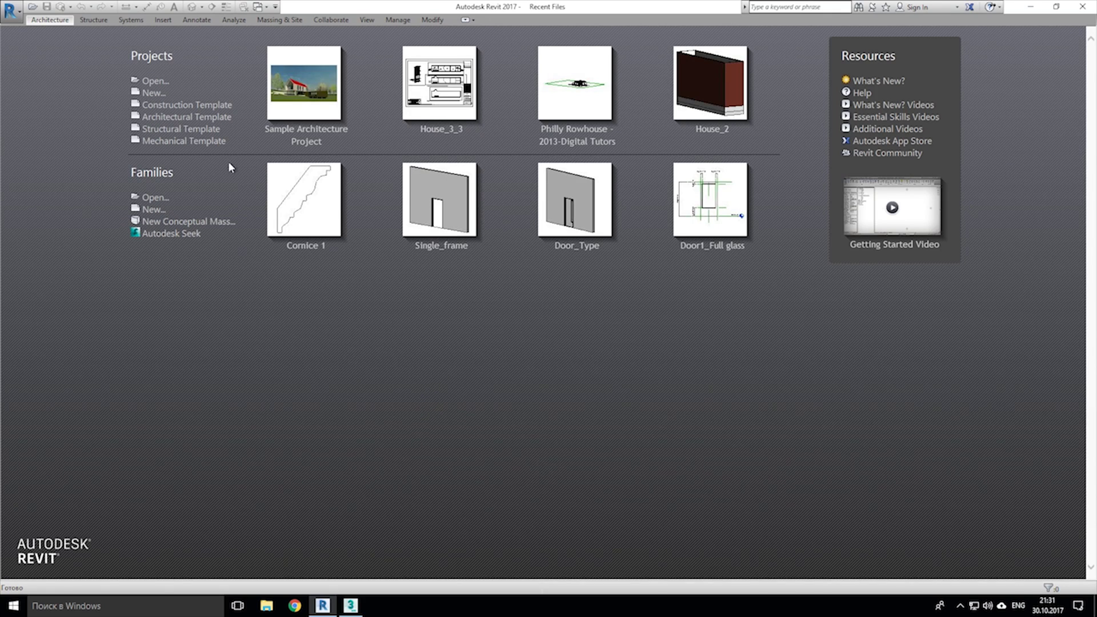
# Open Revit's Sample Architecture Project and display its Living Room 3D view
pyautogui.click(305, 124)
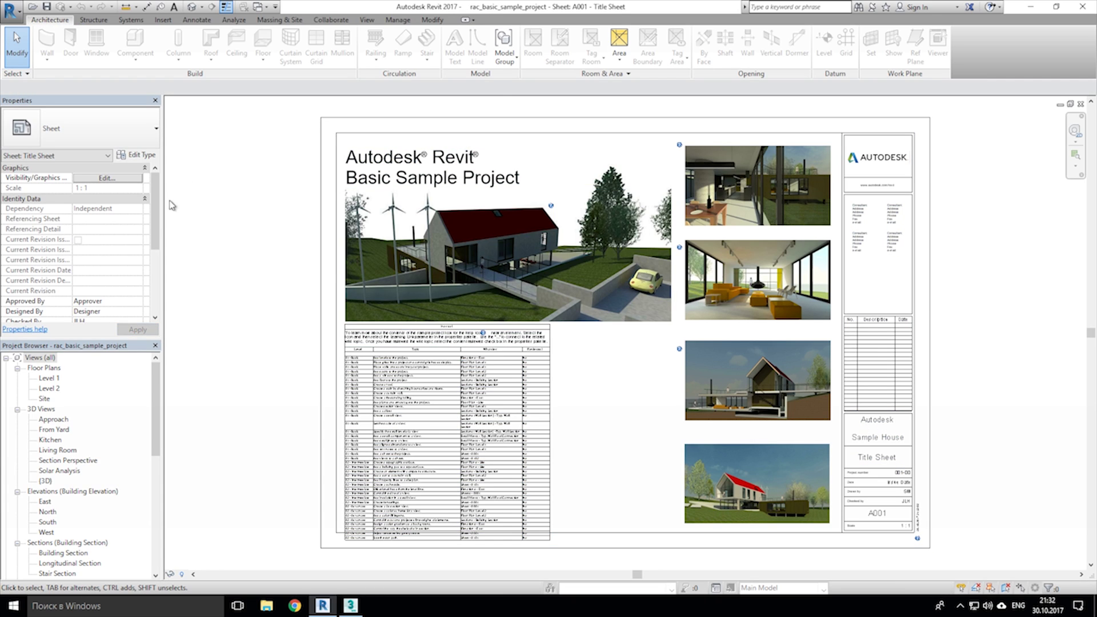
pyautogui.scroll(-2, 147, 399)
pyautogui.scroll(2, 148, 399)
pyautogui.click(40, 358)
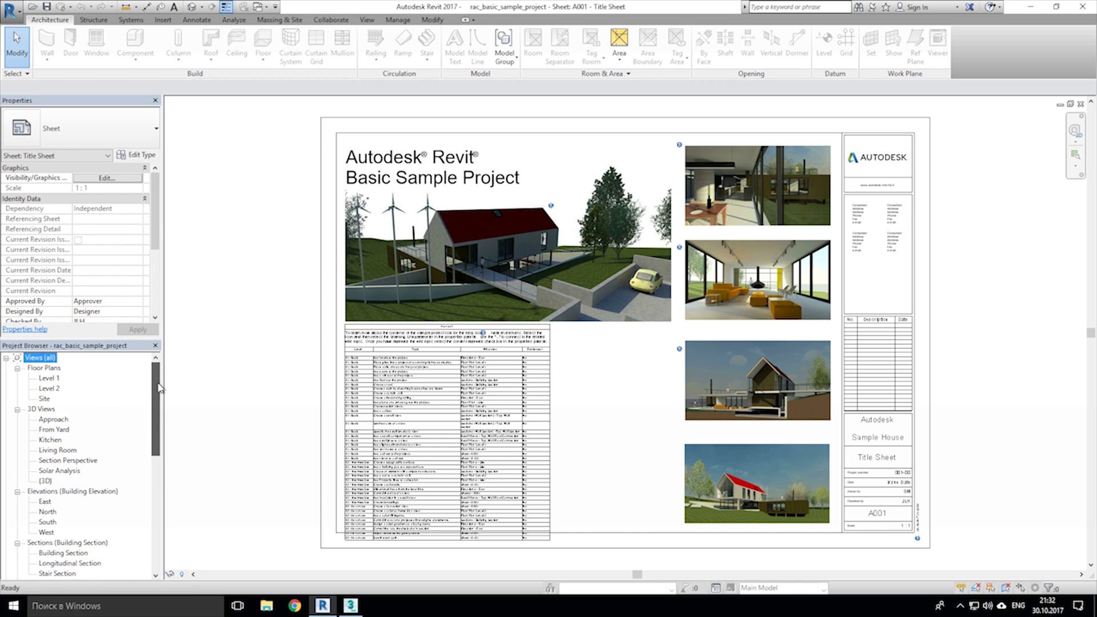
pyautogui.doubleClick(55, 451)
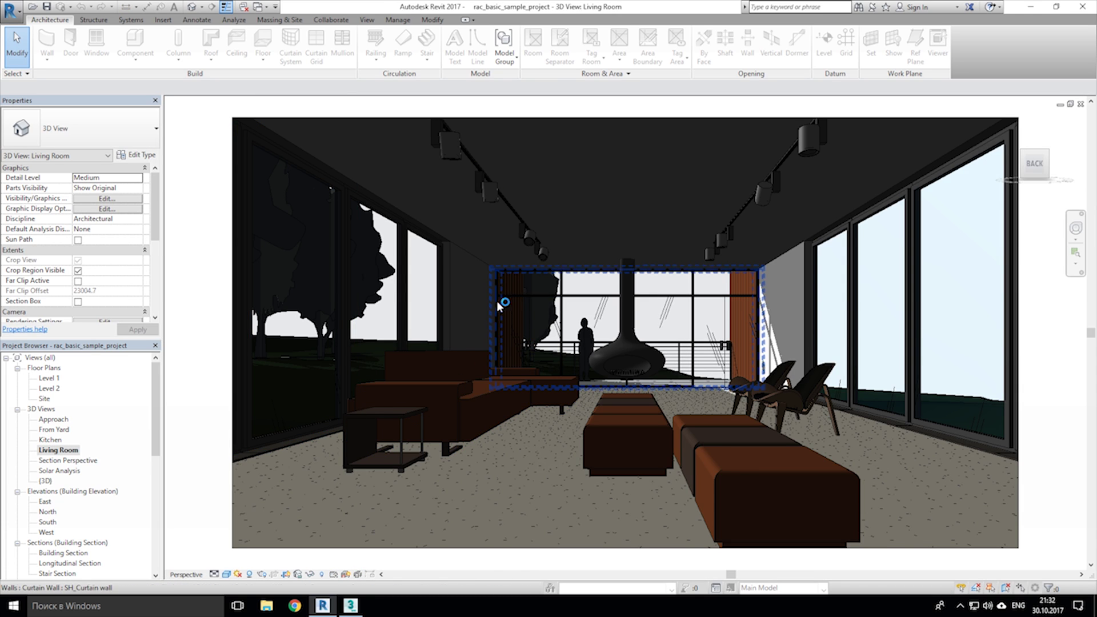
pyautogui.click(350, 606)
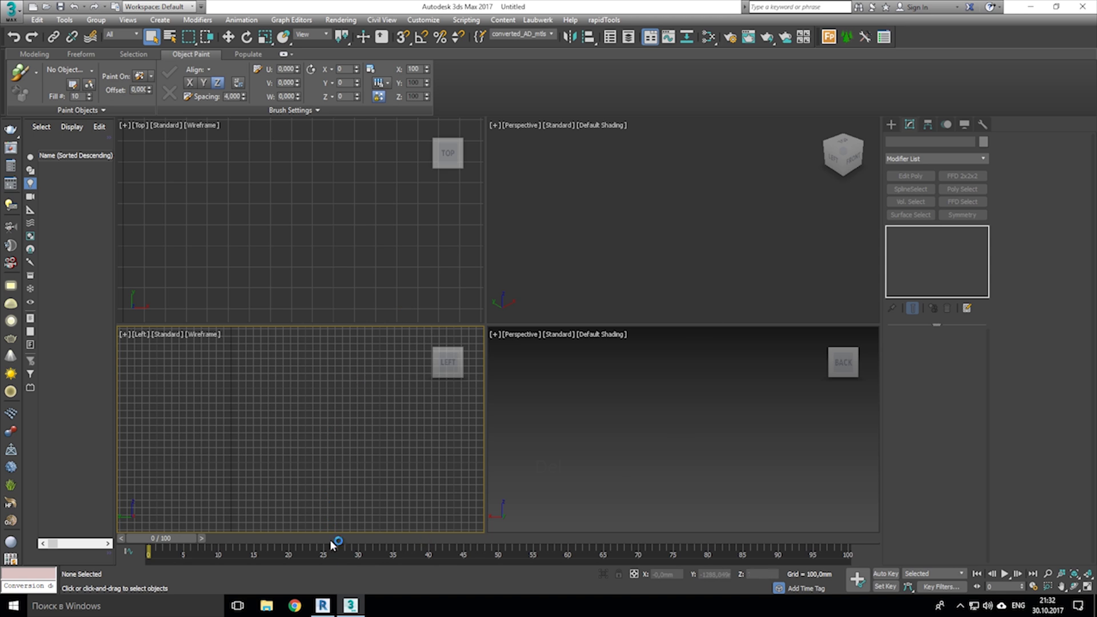
pyautogui.click(325, 605)
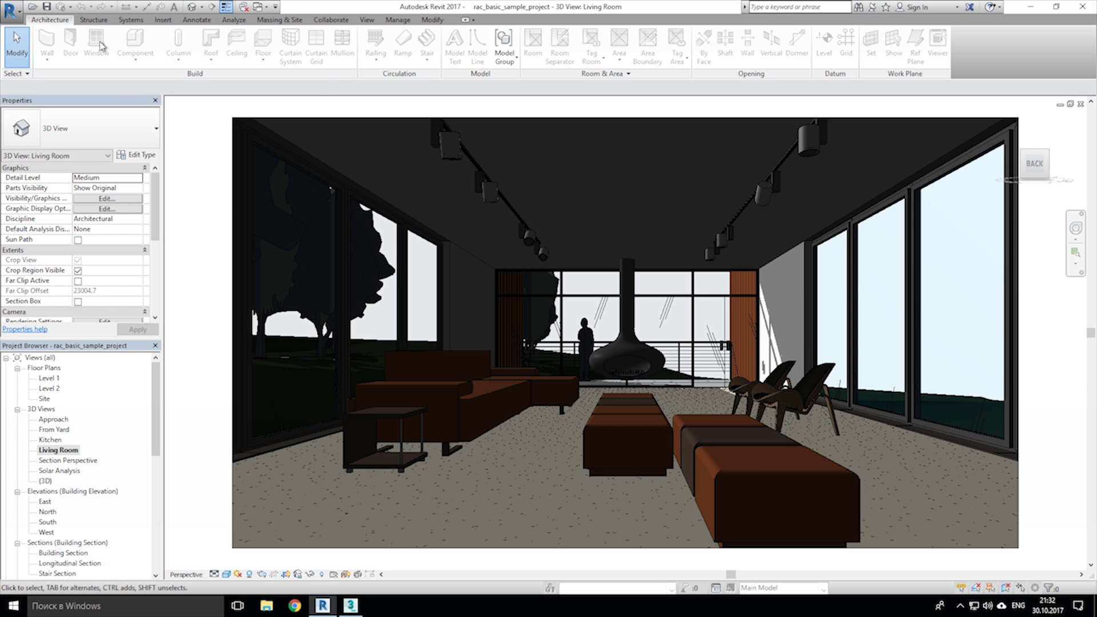
# Set Combine Entities to Do Not Combine in the 3ds Max Design Interior Rendering settings
pyautogui.click(12, 12)
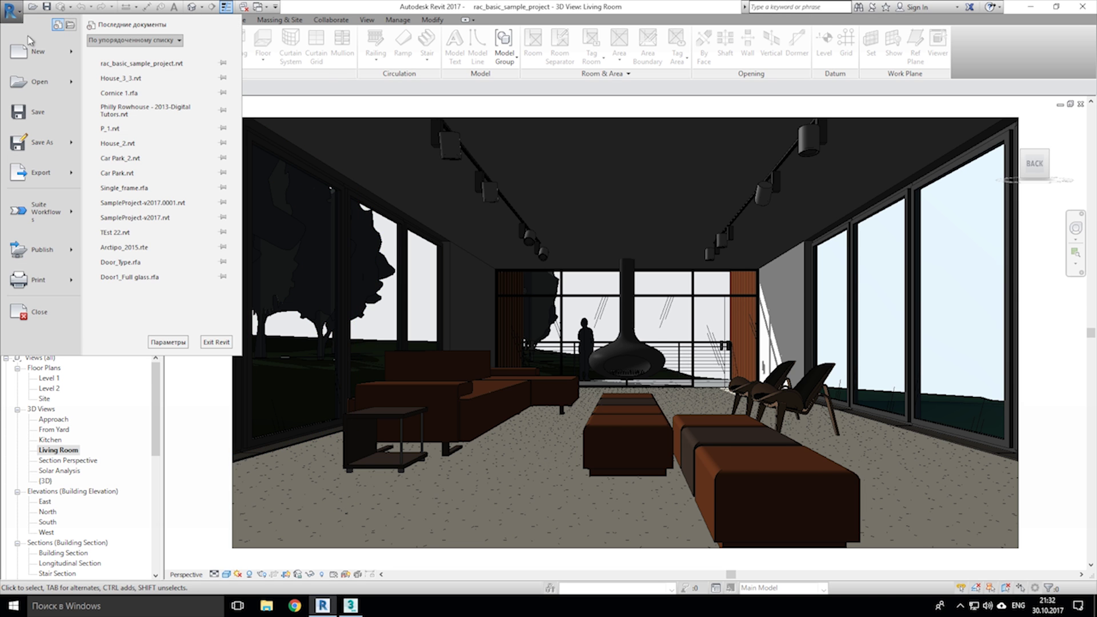
pyautogui.moveTo(39, 211)
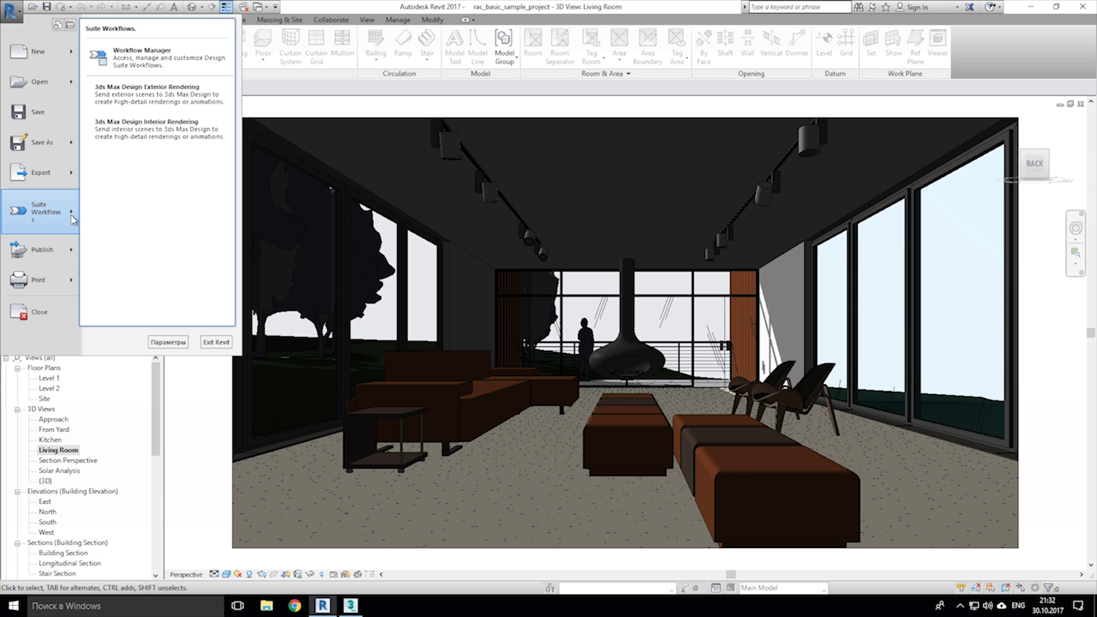
pyautogui.click(155, 130)
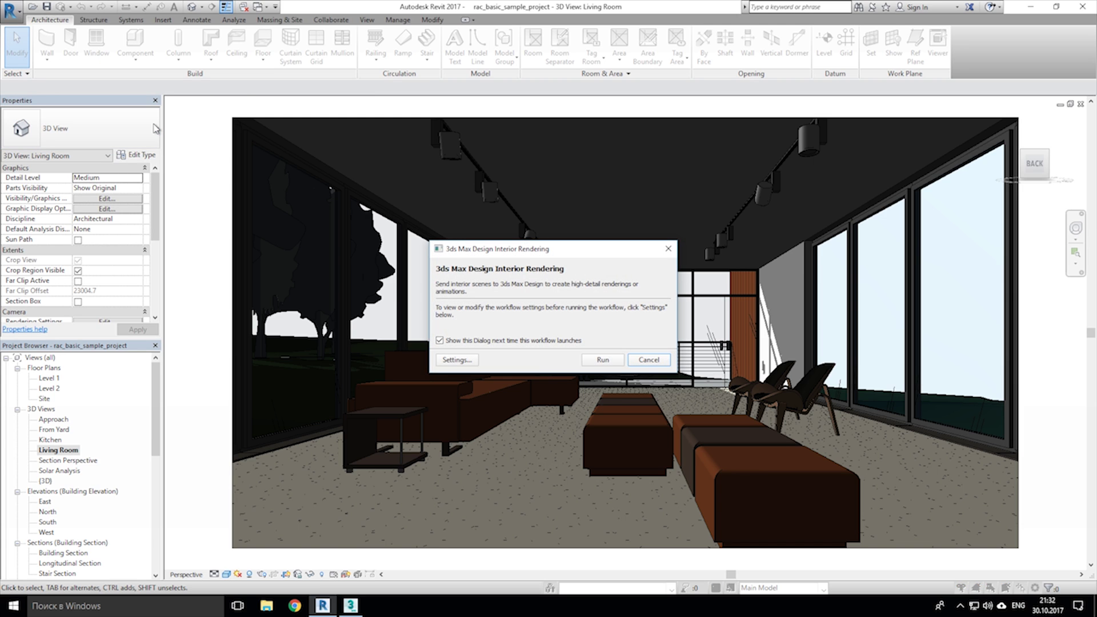
pyautogui.click(454, 360)
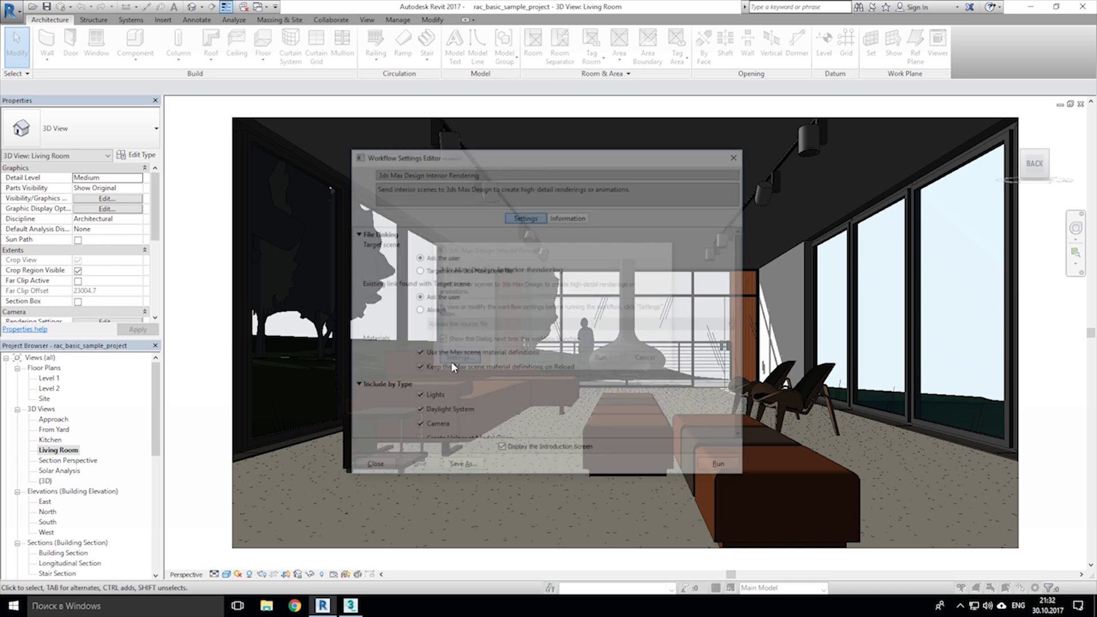
pyautogui.scroll(-2, 396, 409)
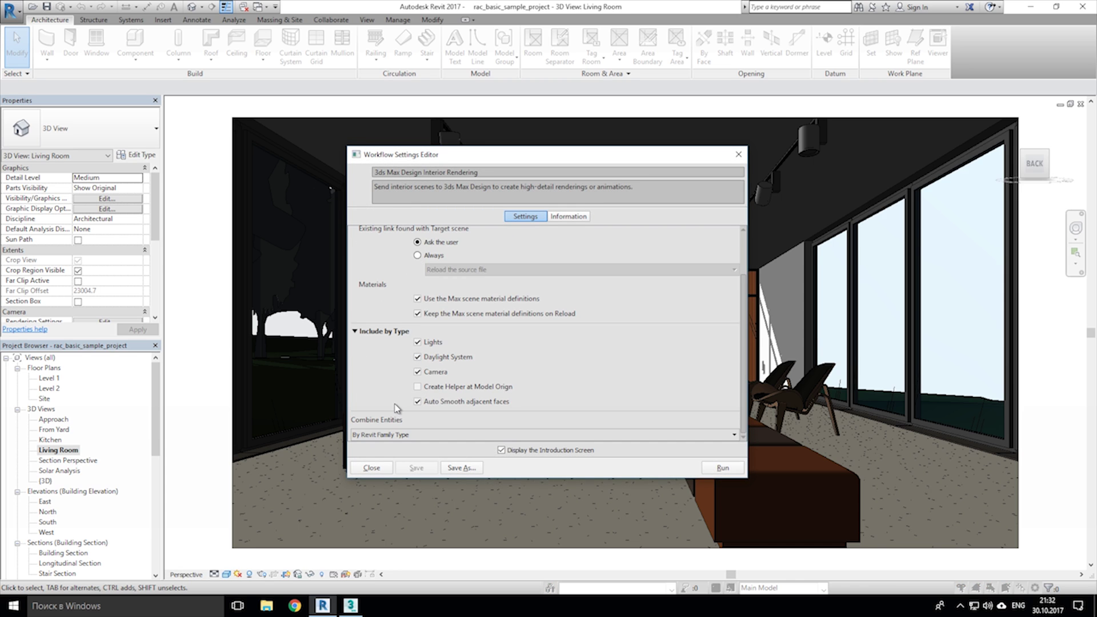
pyautogui.click(395, 436)
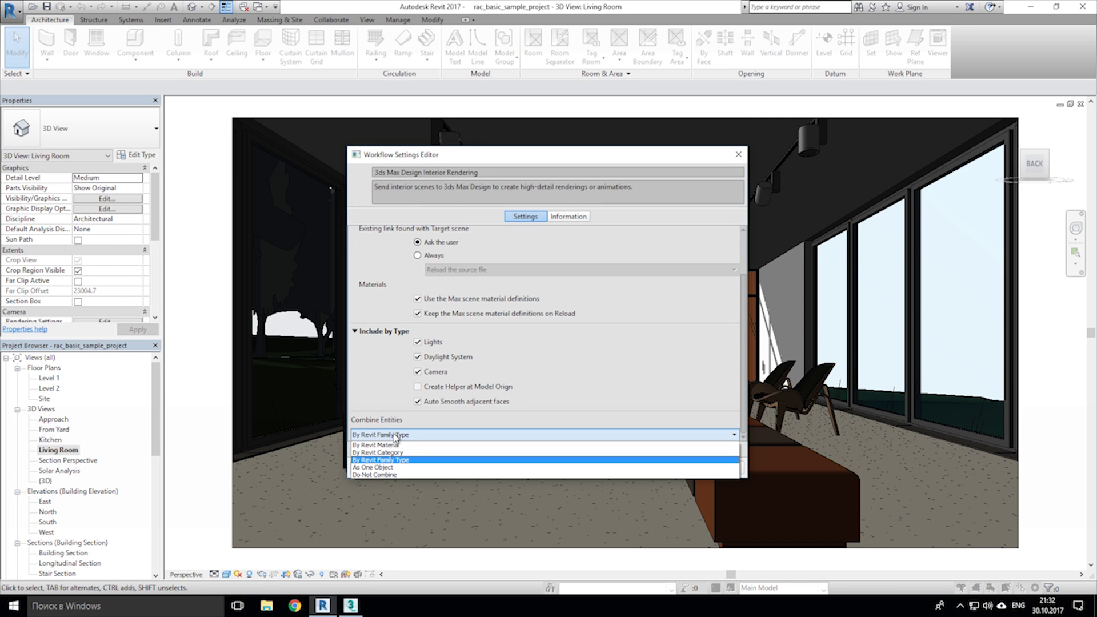
pyautogui.click(388, 476)
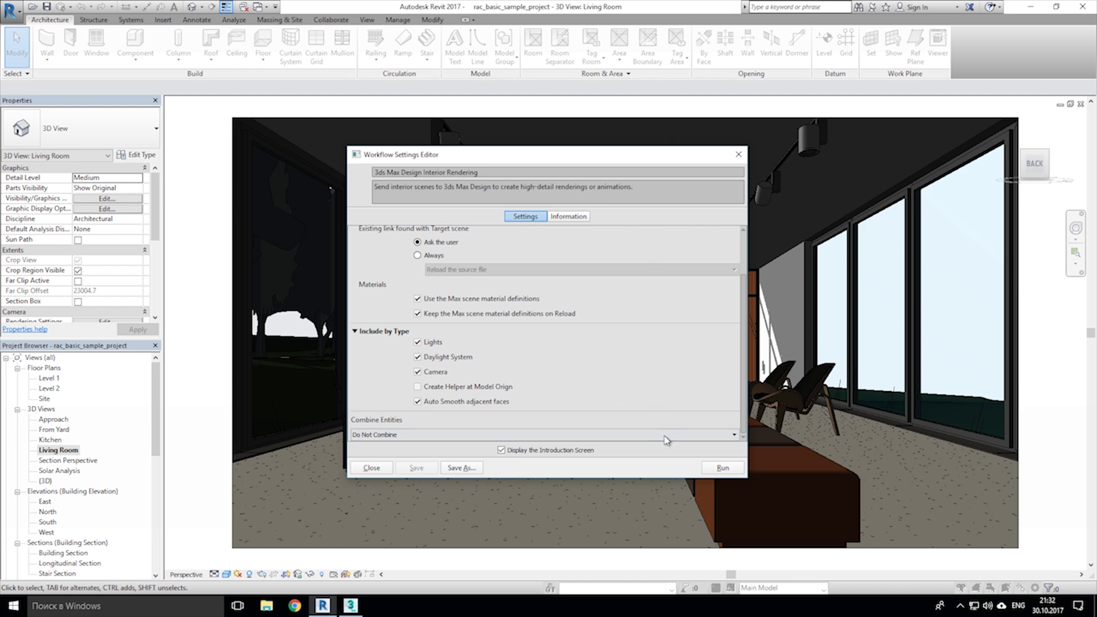
# Export to the active 'Untitled - Autodesk 3ds Max 2017' session, with existing links updated
pyautogui.click(722, 468)
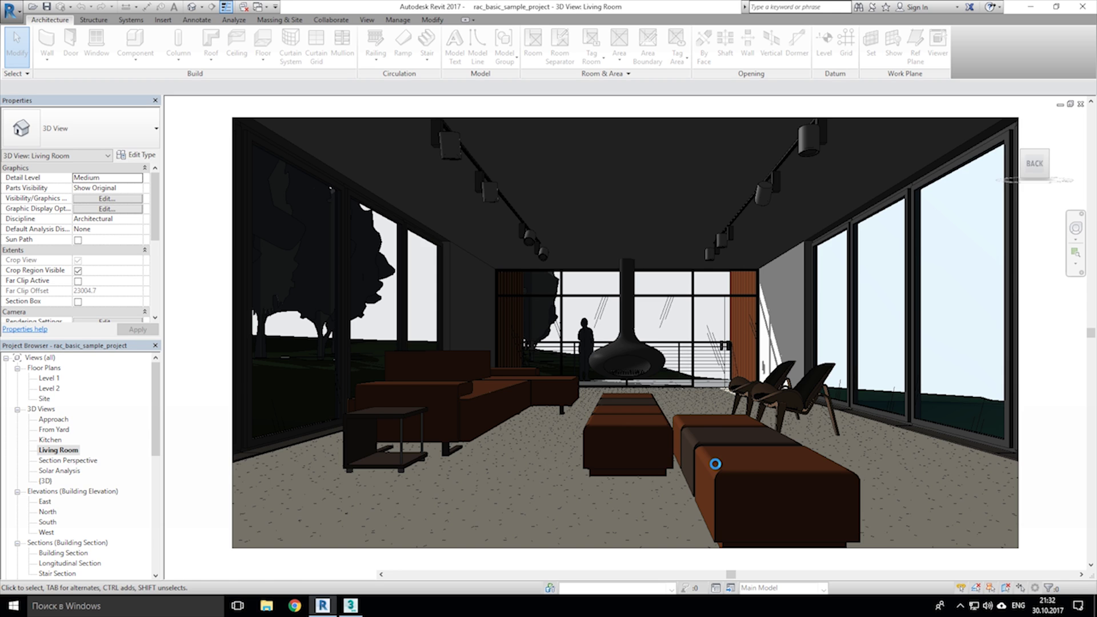
pyautogui.click(530, 291)
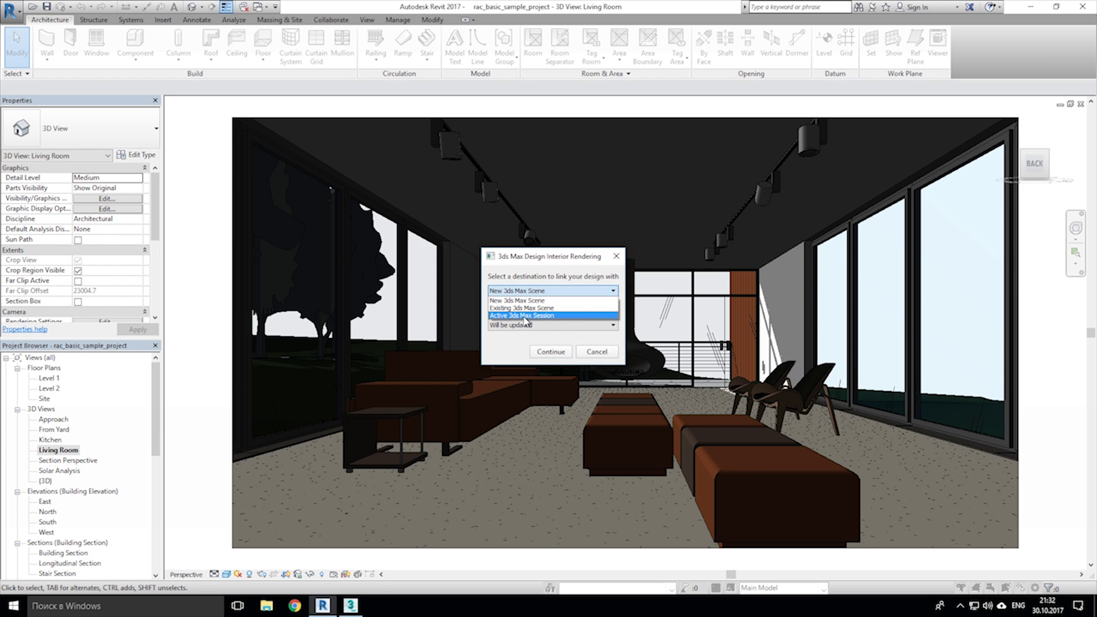
pyautogui.click(526, 315)
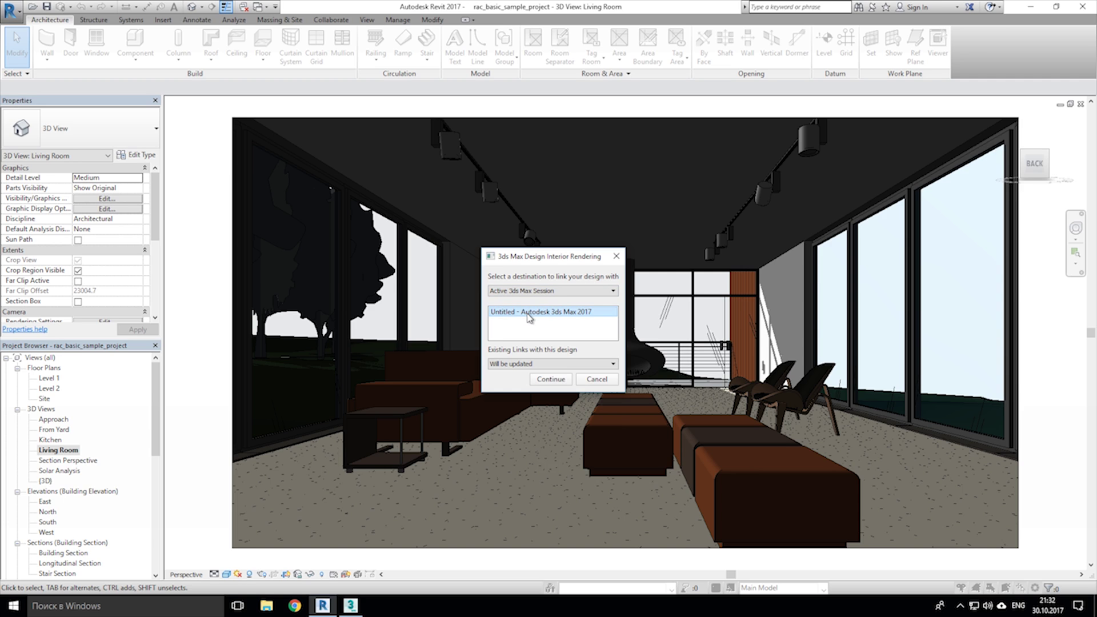
pyautogui.click(527, 364)
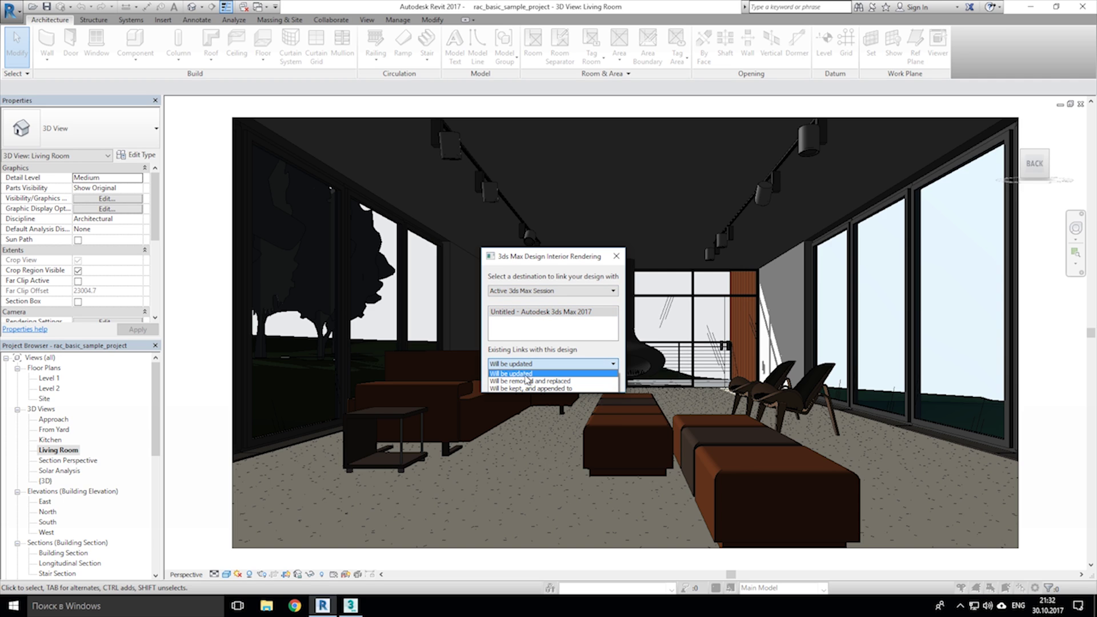
pyautogui.click(528, 375)
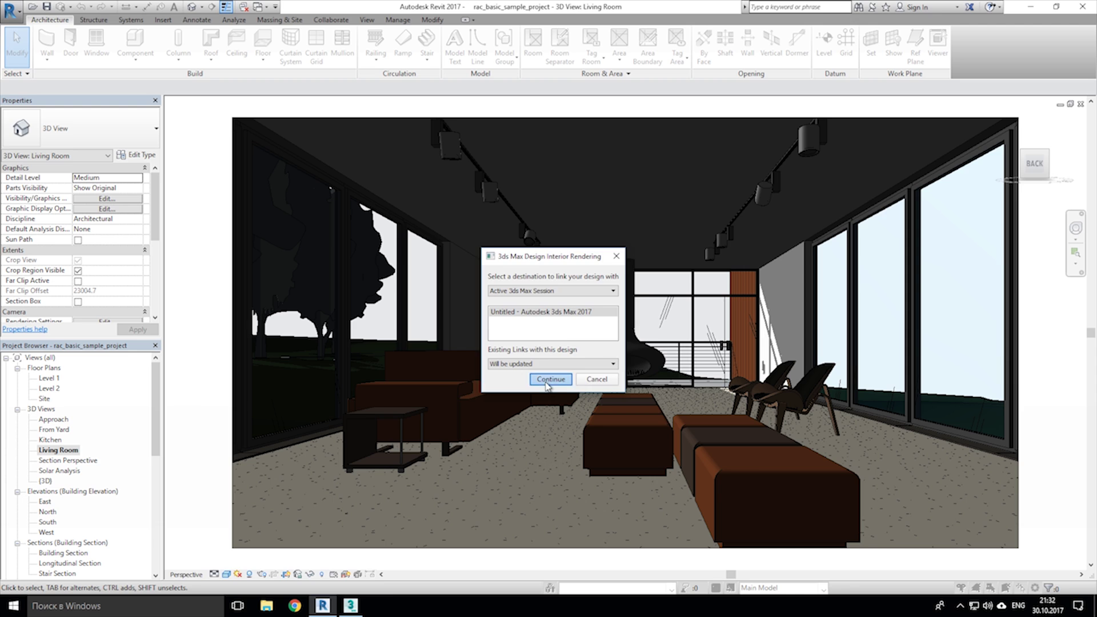
pyautogui.click(546, 382)
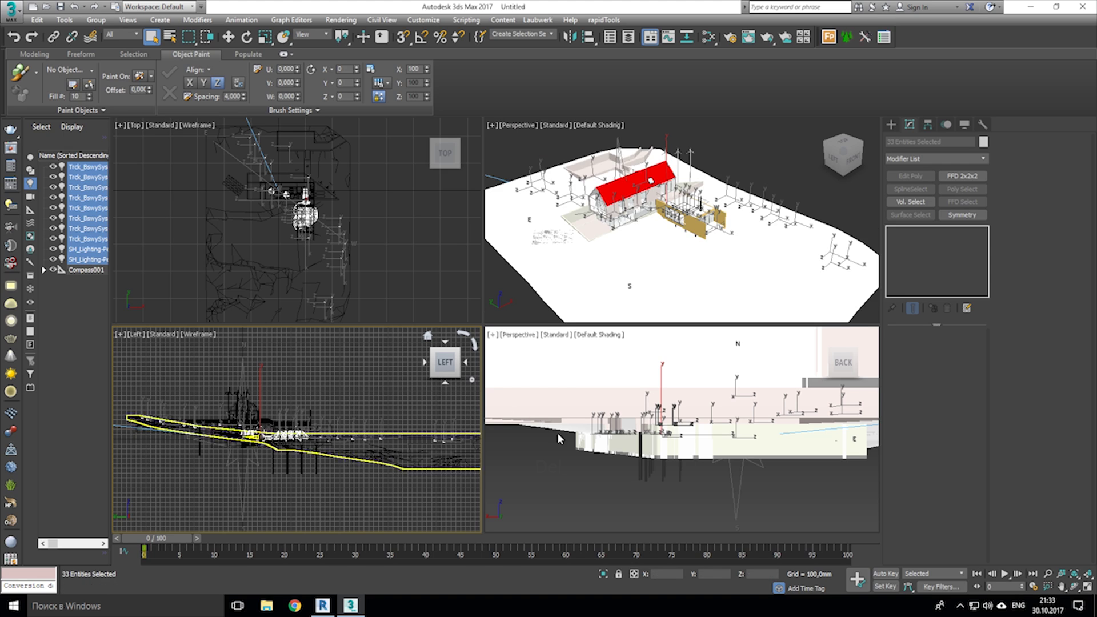
# Set the bottom-right viewport to the '3D View: Living Room' camera and maximise it
pyautogui.moveTo(561, 438); pyautogui.dragTo(497, 344, button='middle')
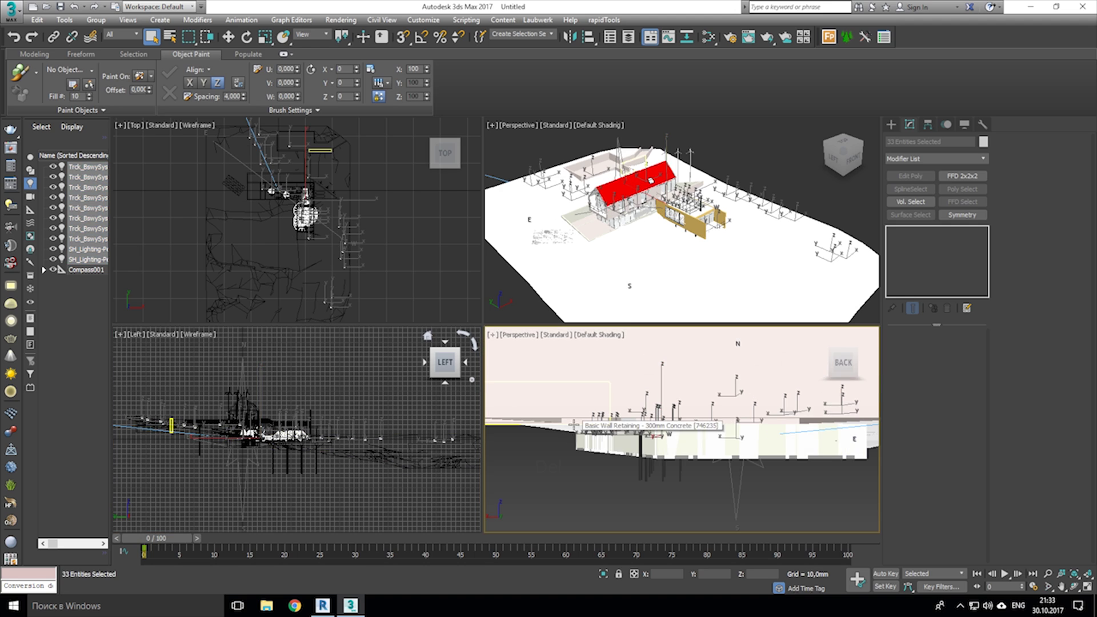
pyautogui.click(518, 337)
pyautogui.moveTo(600, 345)
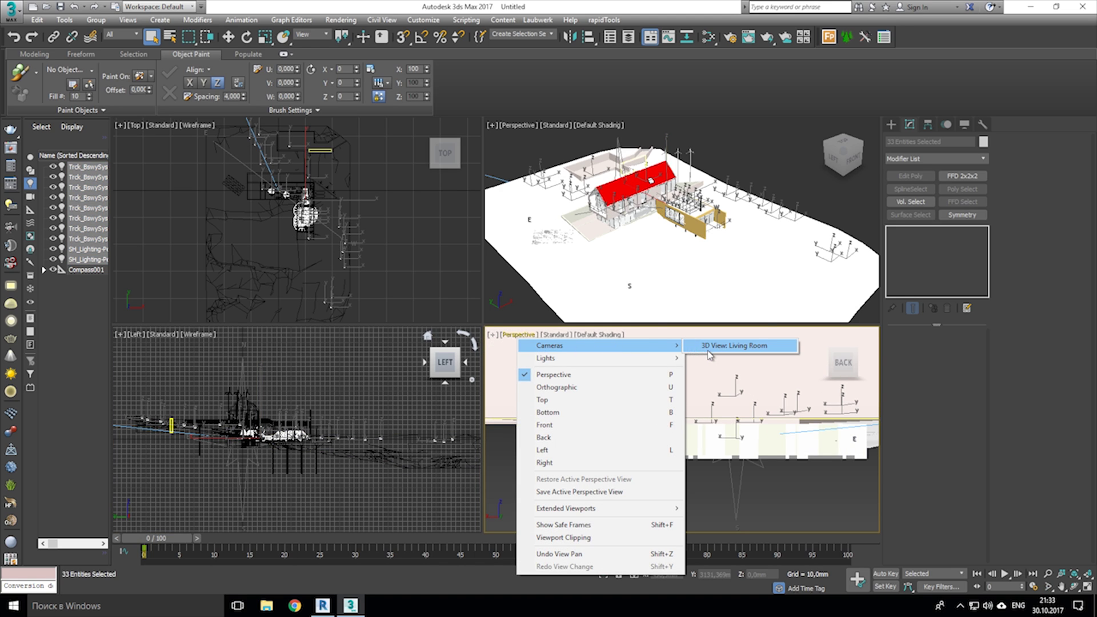
pyautogui.click(709, 352)
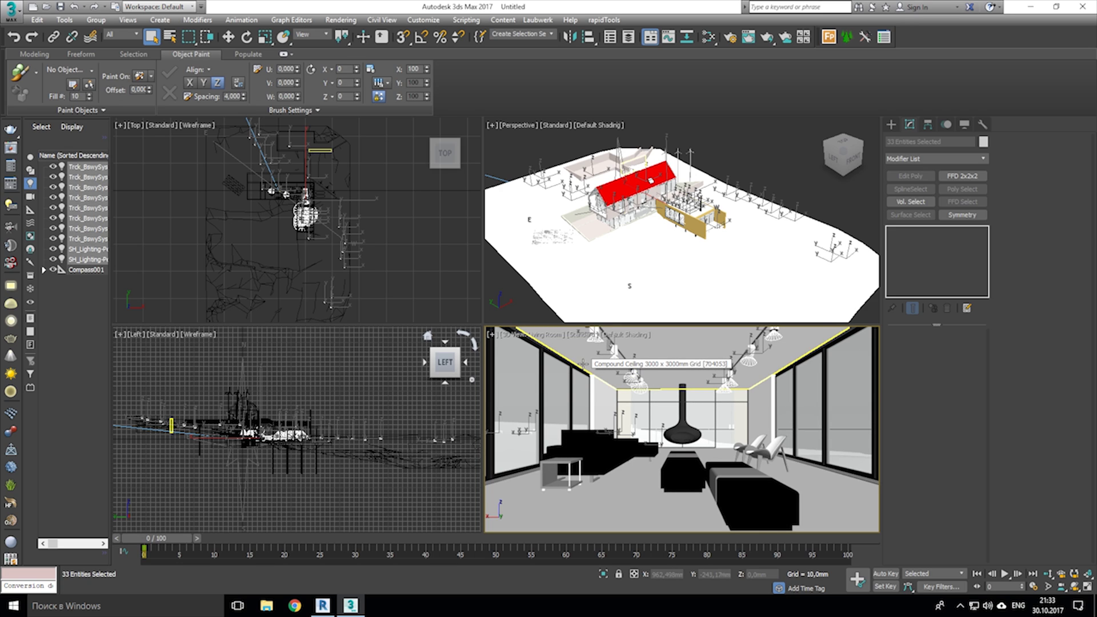
pyautogui.press('alt')
pyautogui.hotkey('alt', 'w')
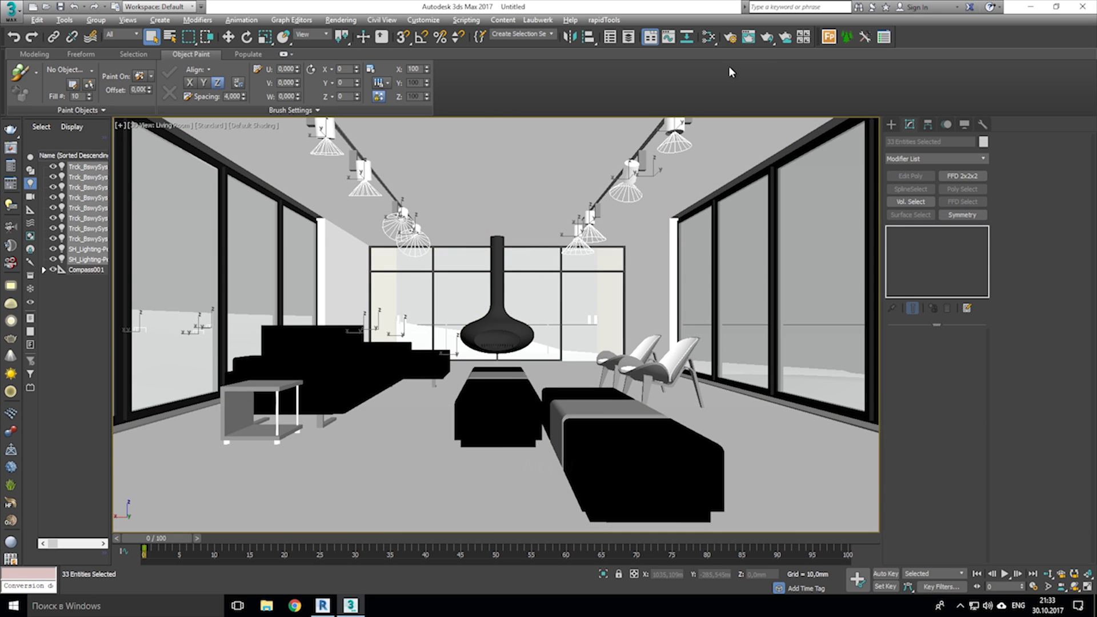
# Set the renderer to CoronaRenderer in Render Setup
pyautogui.press('F10')
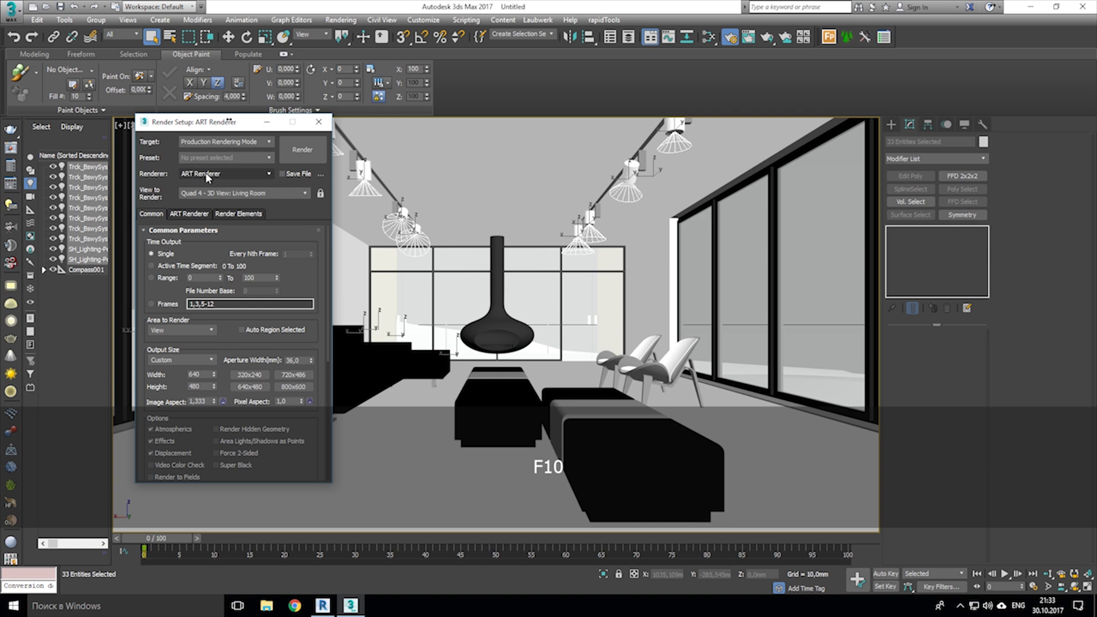
pyautogui.click(208, 175)
pyautogui.click(208, 226)
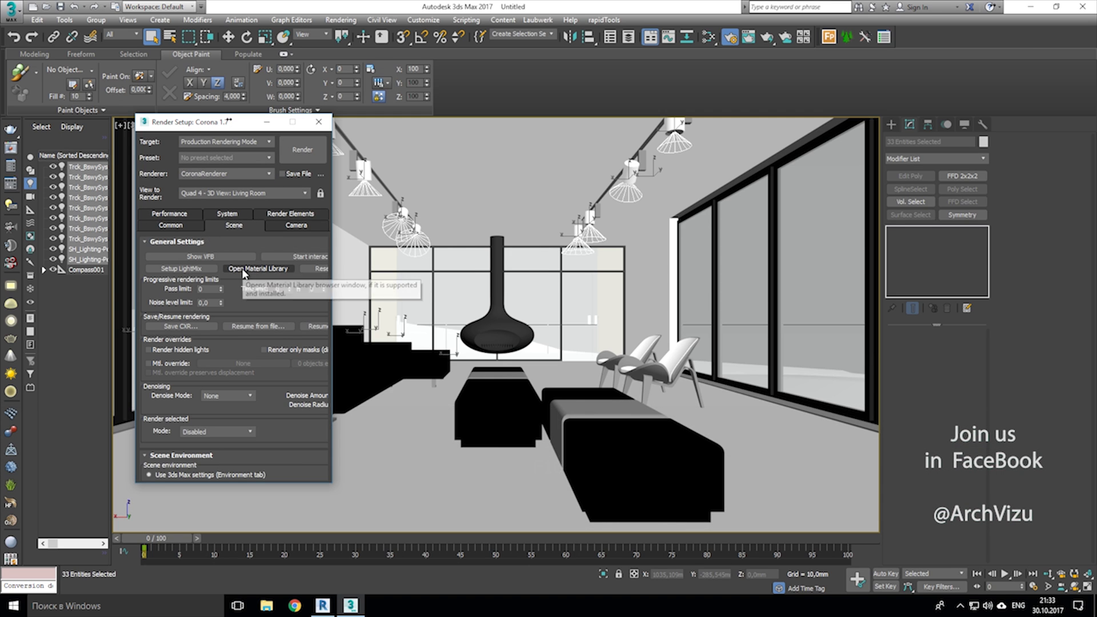
pyautogui.scroll(-3, 257, 343)
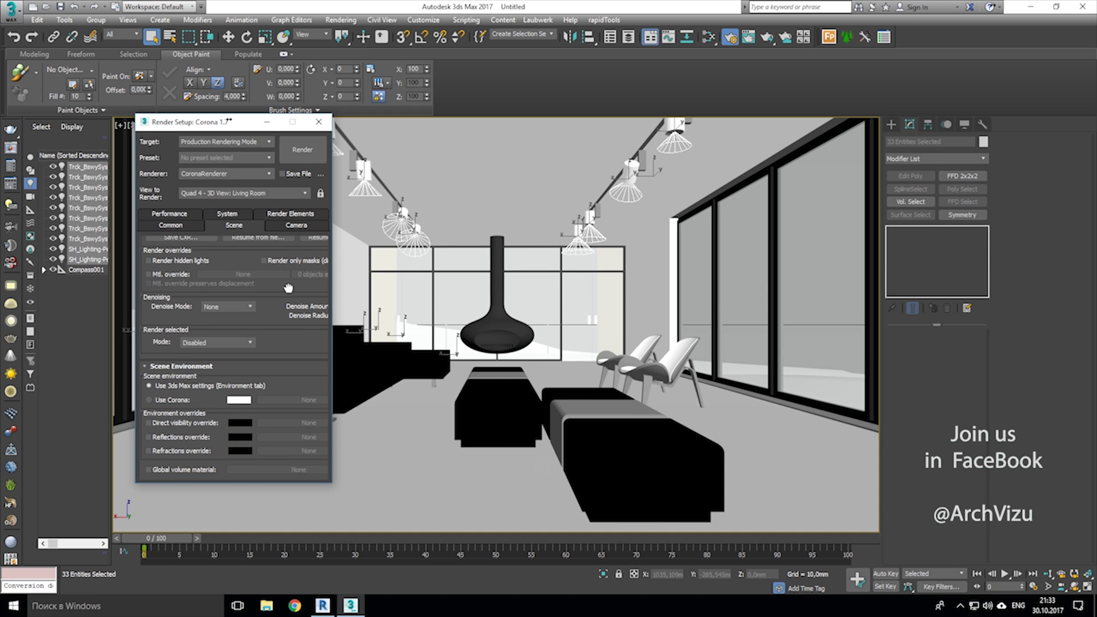
# Use the first hdrmaps panorama bitmap as the Corona scene environment
pyautogui.click(181, 400)
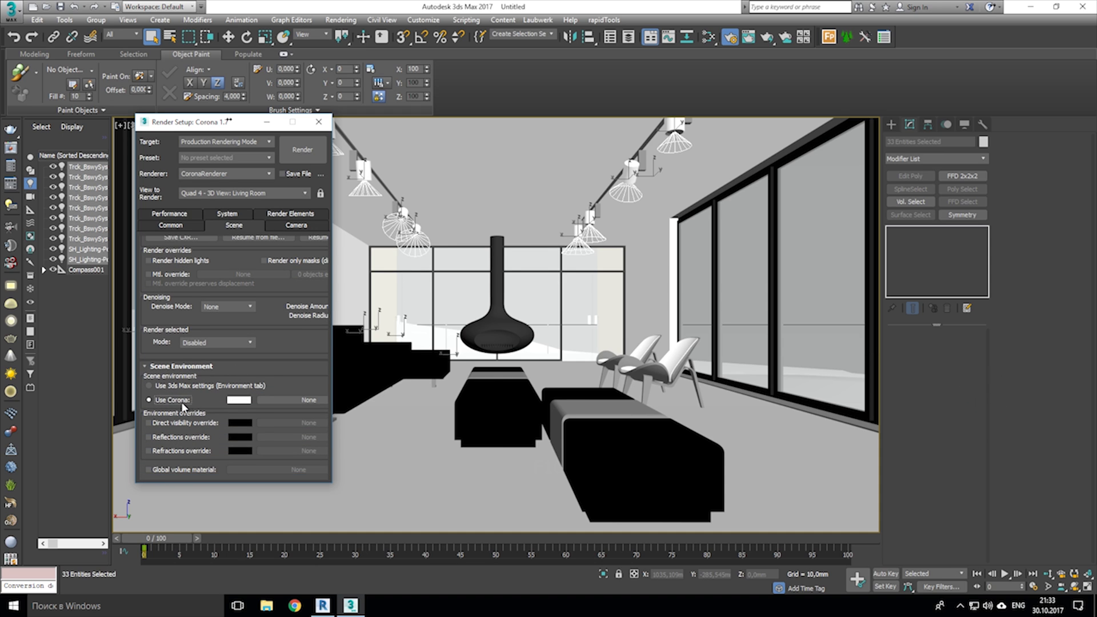
pyautogui.click(276, 401)
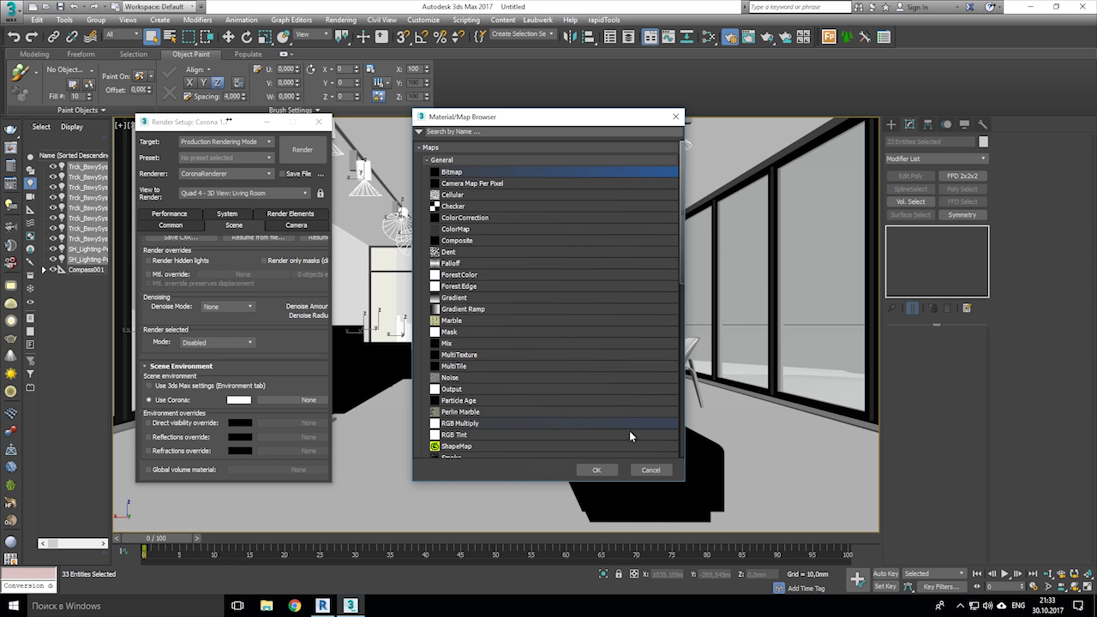
pyautogui.click(600, 468)
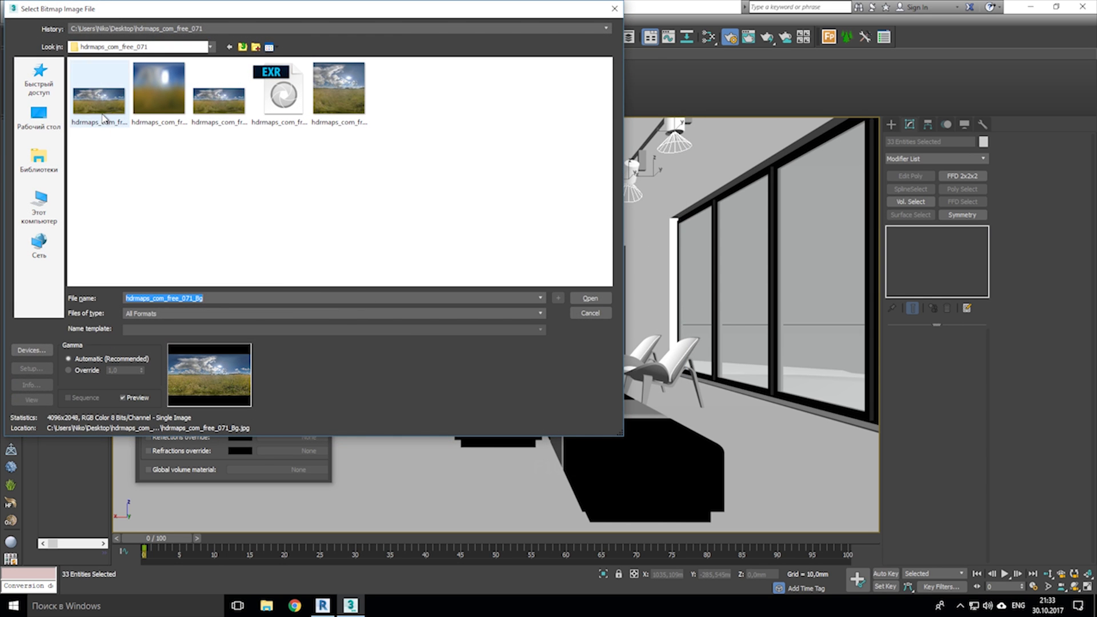
pyautogui.click(104, 119)
pyautogui.click(591, 300)
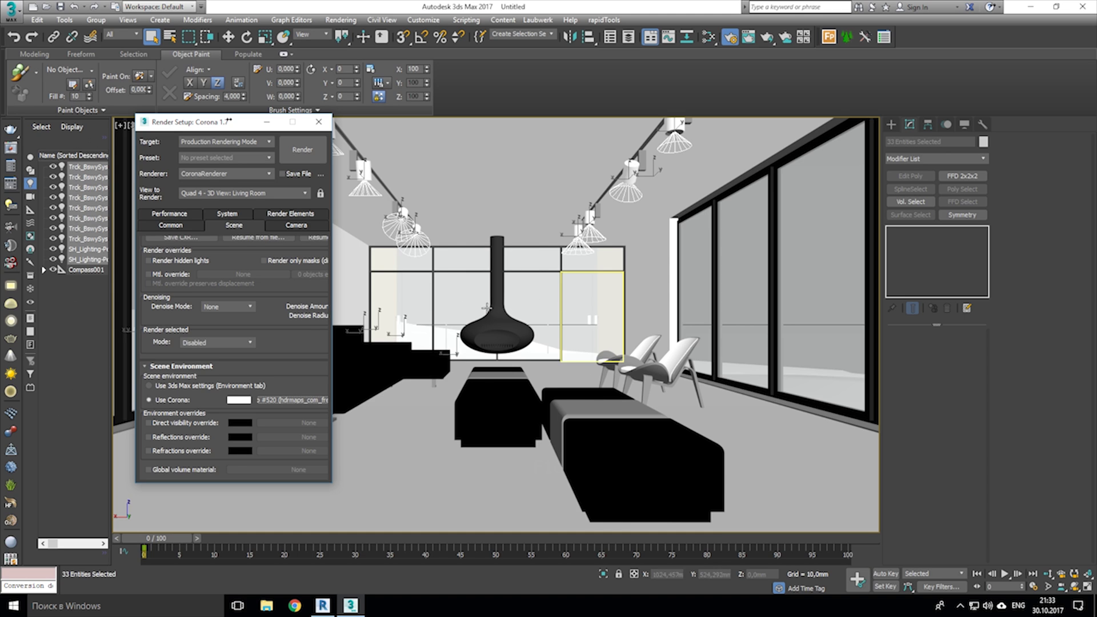
pyautogui.moveTo(273, 344); pyautogui.dragTo(272, 486)
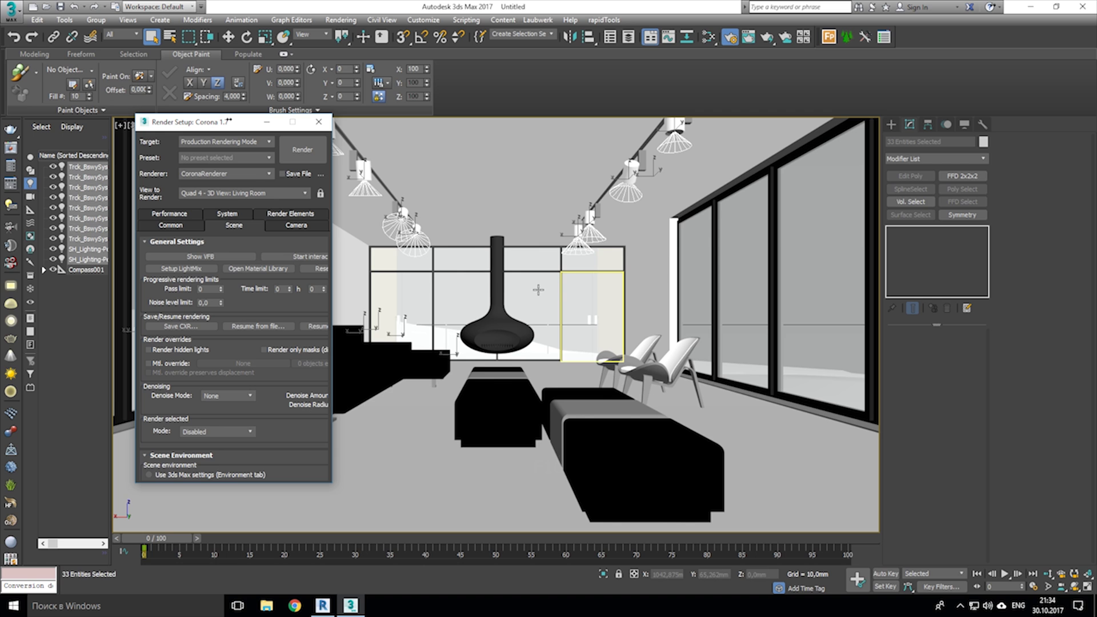
# Open the Slate Material Editor and show the counter's materials
pyautogui.press('m')
pyautogui.moveTo(396, 138)
pyautogui.mouseDown()
pyautogui.moveTo(617, 168)
pyautogui.moveTo(743, 154)
pyautogui.mouseUp()
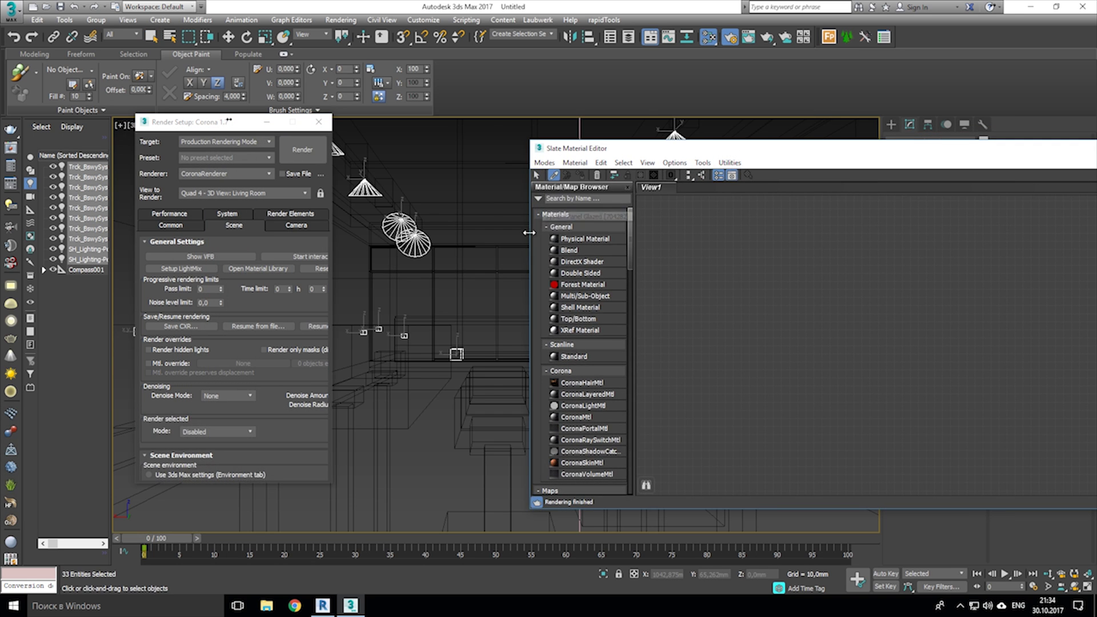
pyautogui.click(413, 418)
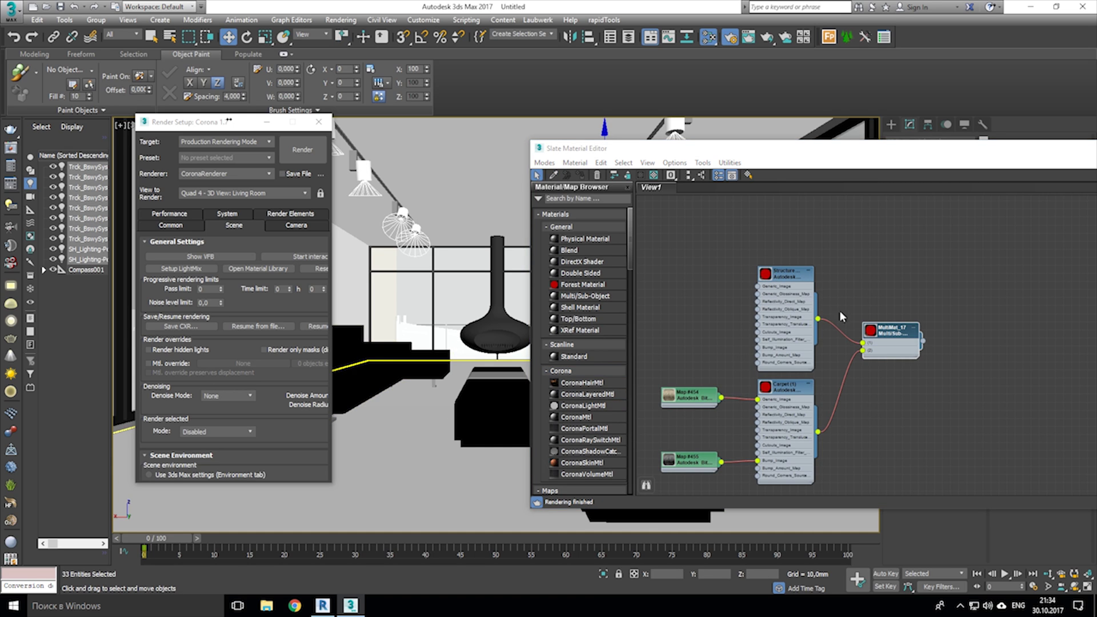
# Convert all scene materials to CoronaMtl with the Corona Converter
pyautogui.rightClick(397, 416)
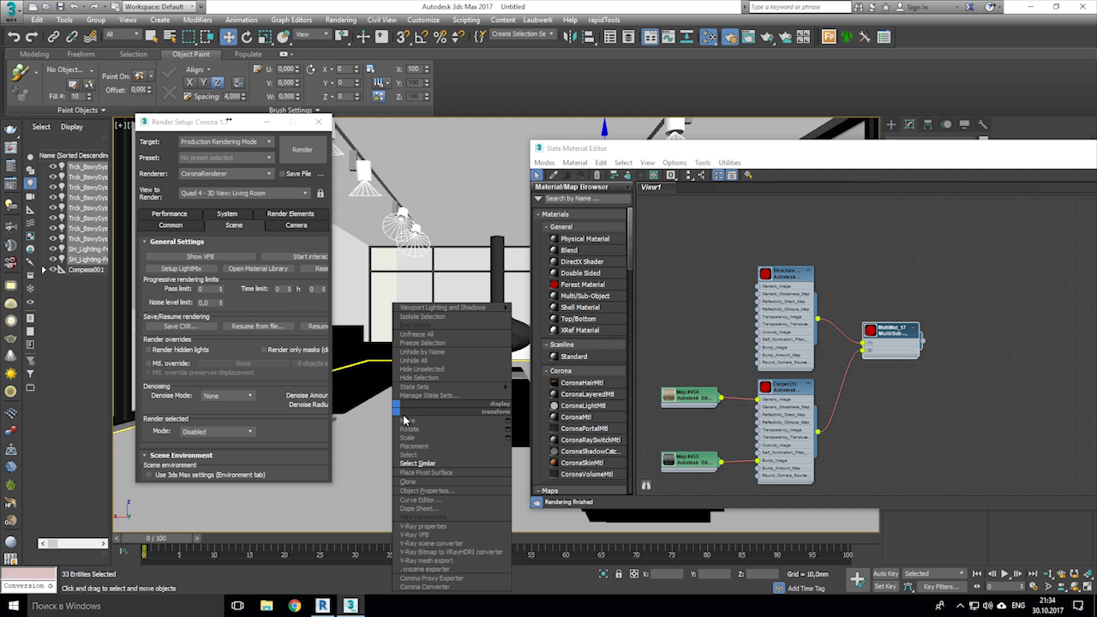
pyautogui.click(442, 588)
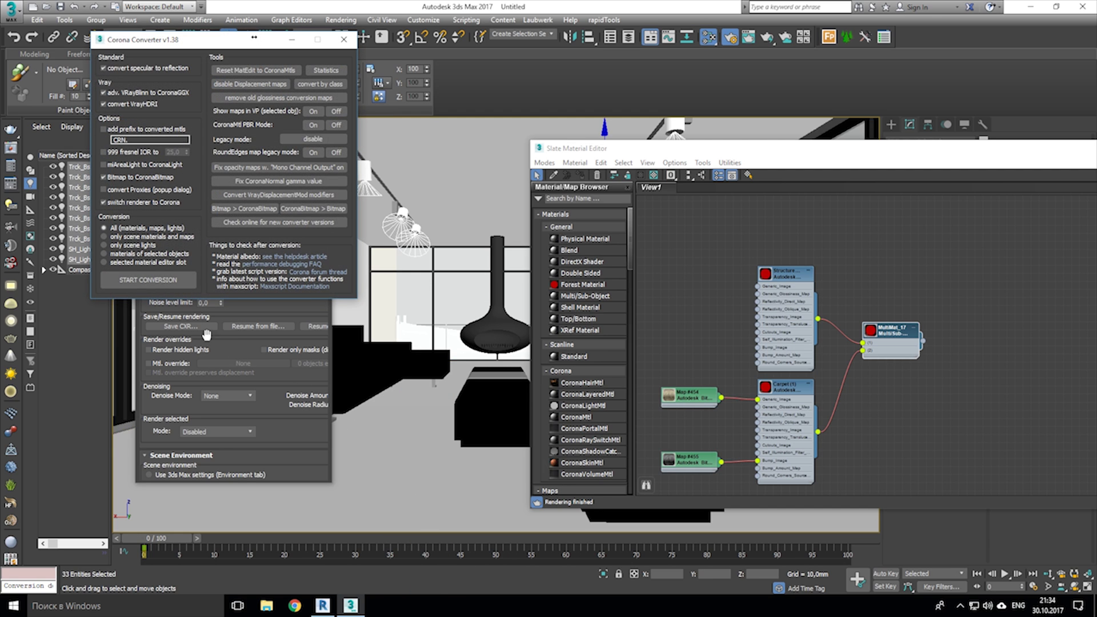
pyautogui.click(150, 281)
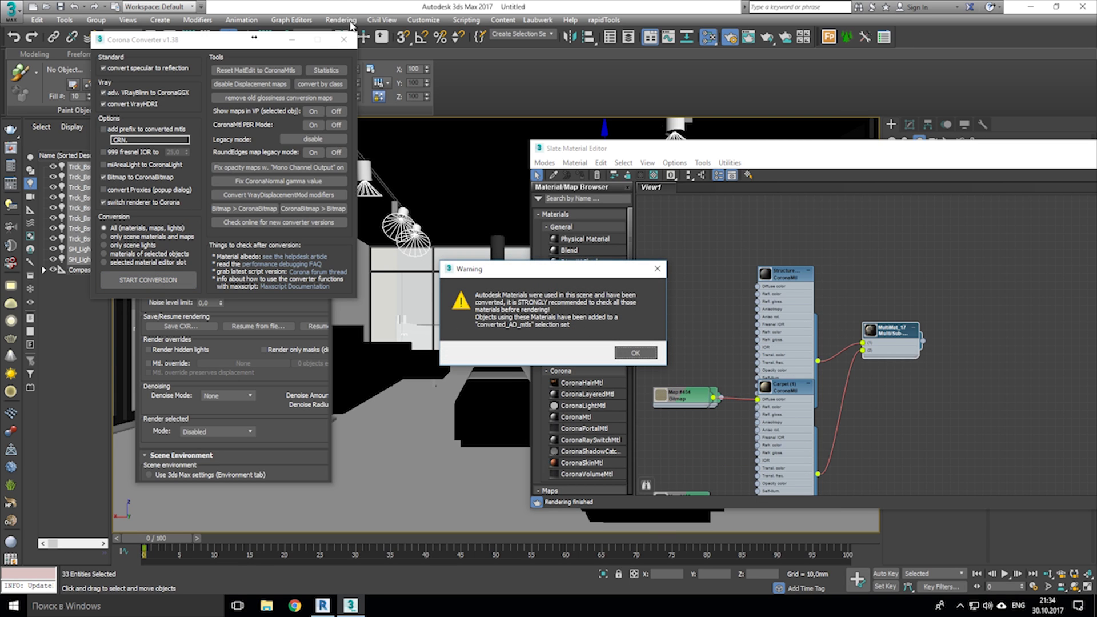
pyautogui.click(639, 353)
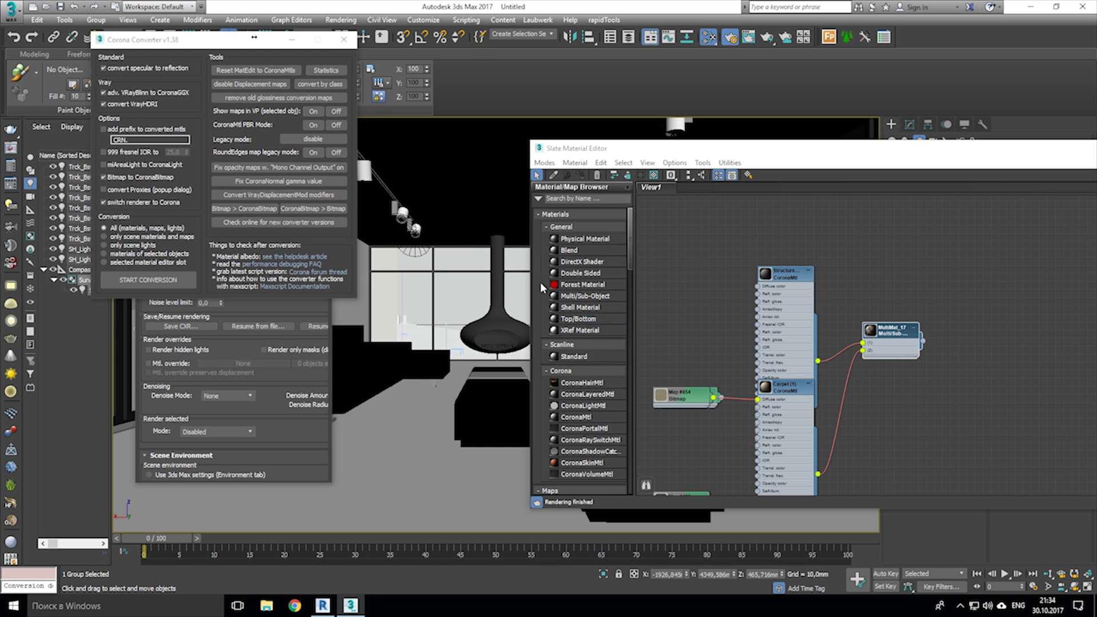
# Clear Slate View1 and bring in Glass Safety Distorted from the Corona Material Library
pyautogui.click(343, 40)
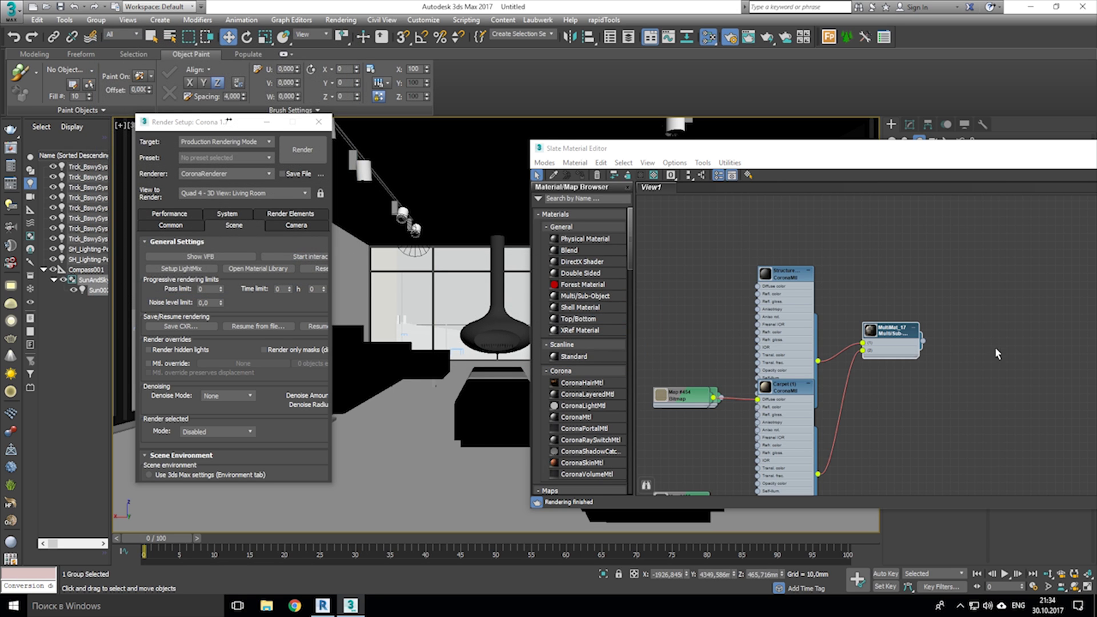
pyautogui.moveTo(996, 353); pyautogui.dragTo(639, 505)
pyautogui.press('Delete')
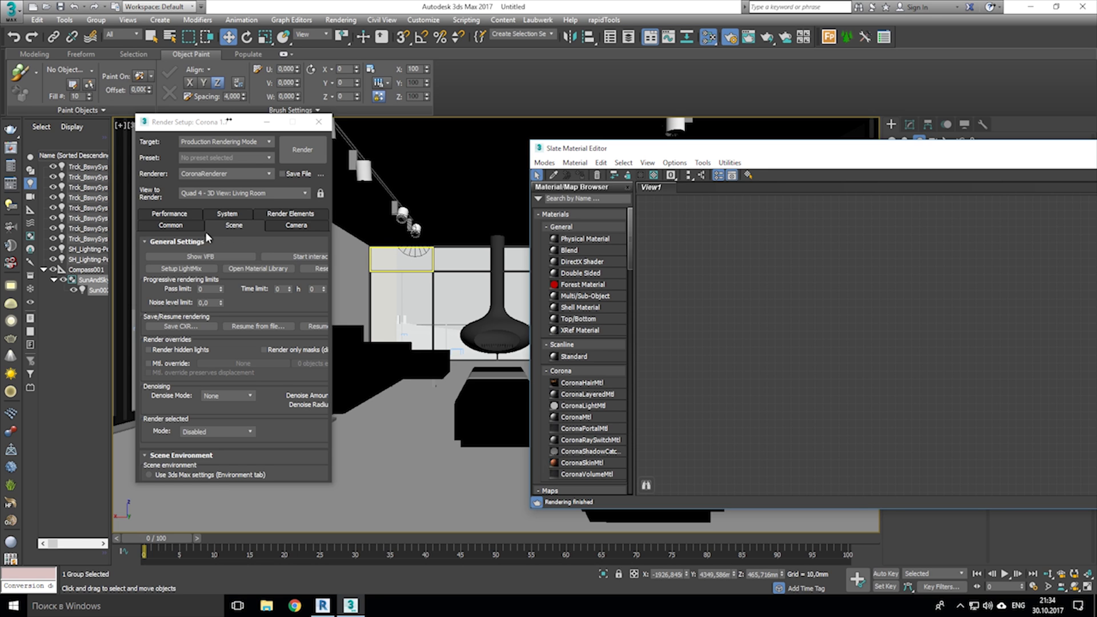
pyautogui.click(261, 270)
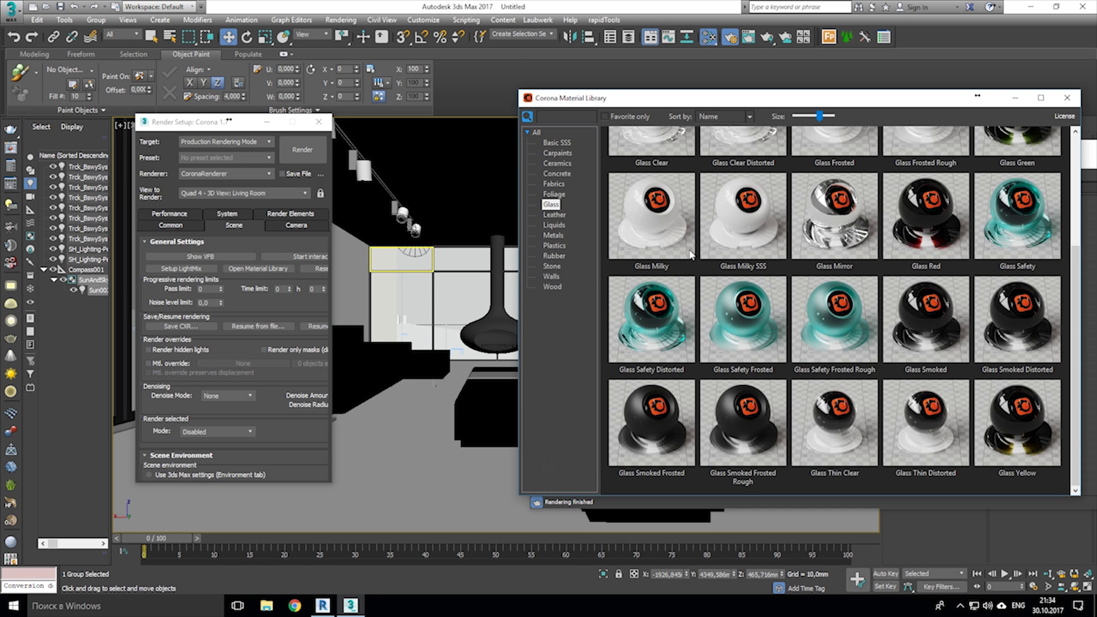
pyautogui.moveTo(840, 105); pyautogui.dragTo(333, 132)
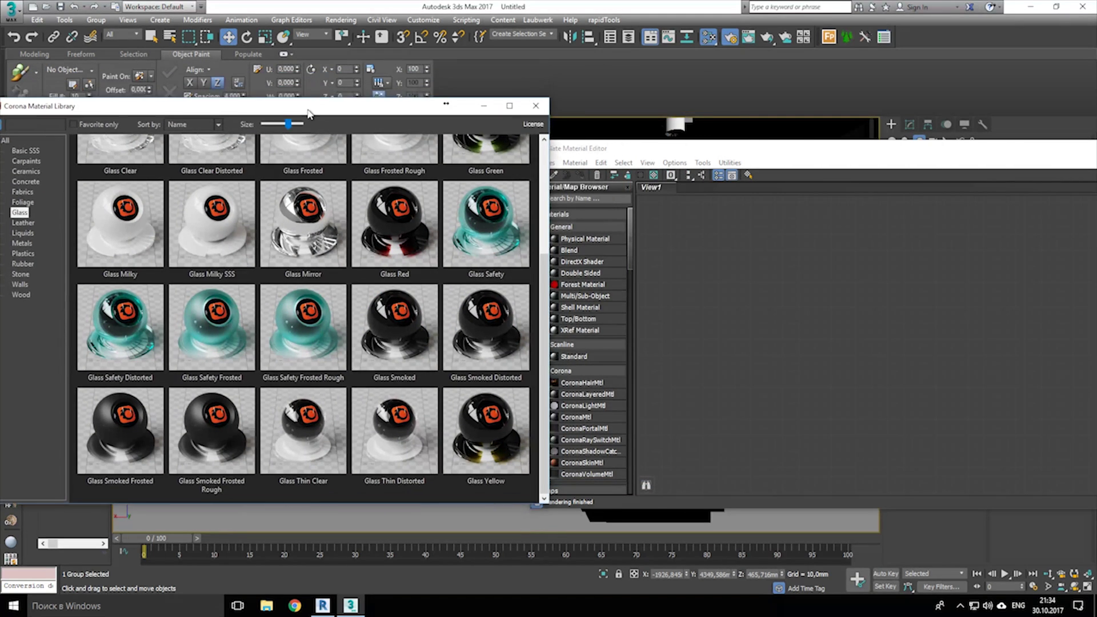
pyautogui.moveTo(651, 319)
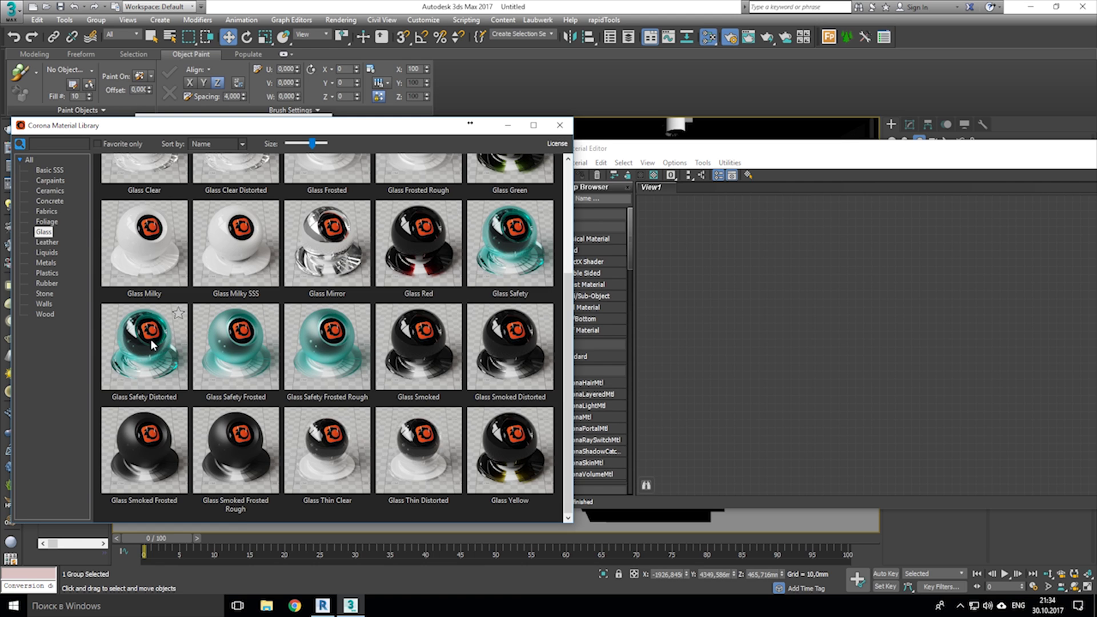
pyautogui.moveTo(151, 344); pyautogui.dragTo(704, 350)
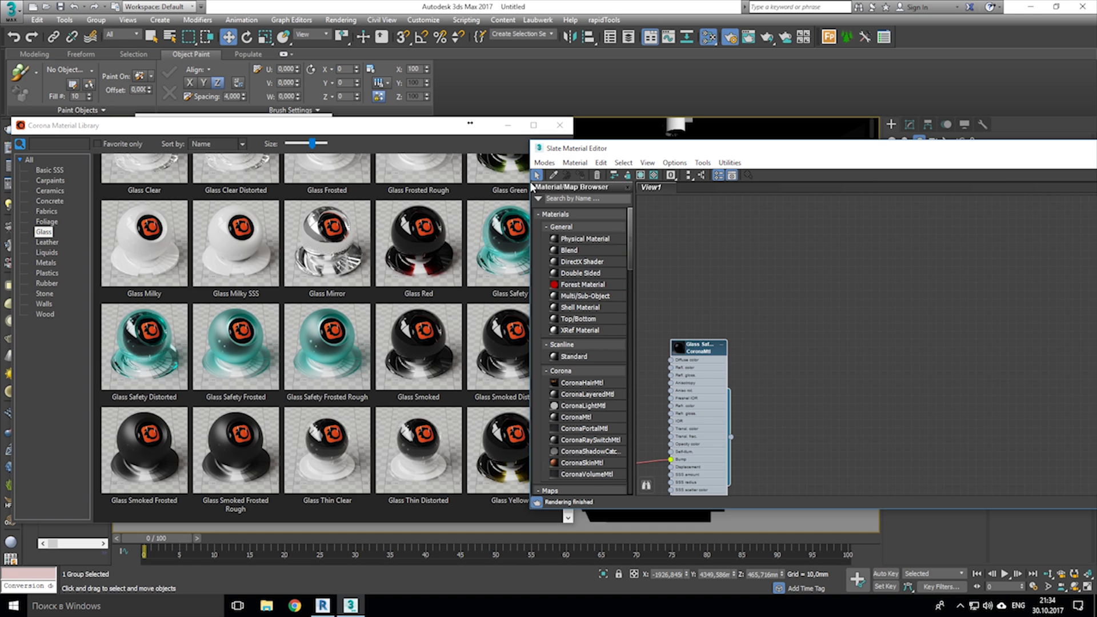
pyautogui.click(559, 126)
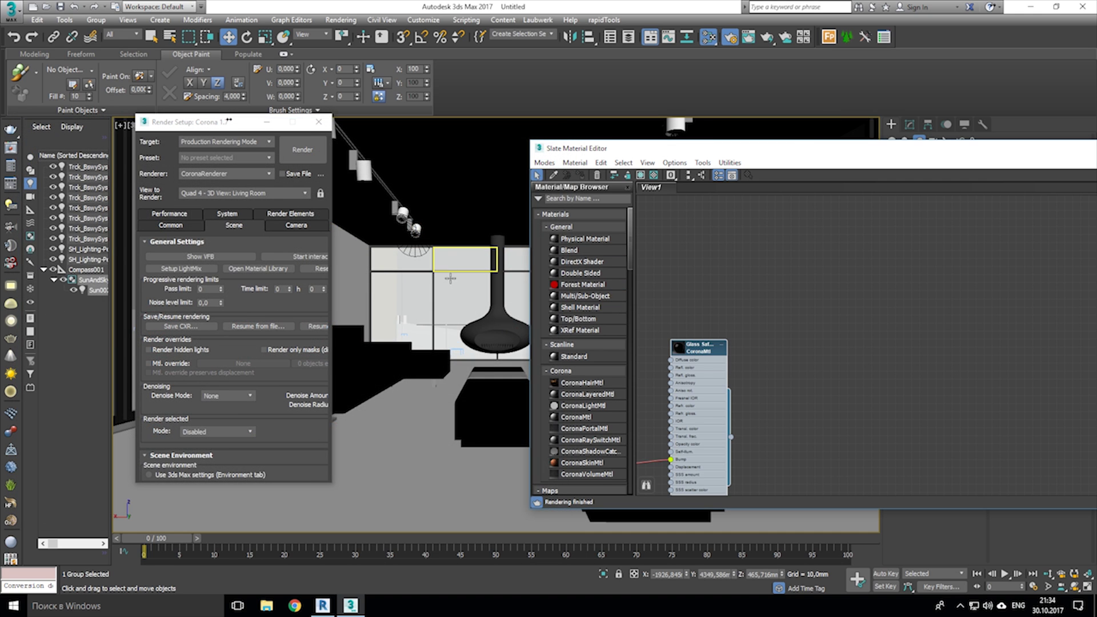
# Assign Glass Safety Distorted to all similar window panes
pyautogui.click(453, 304)
pyautogui.rightClick(452, 304)
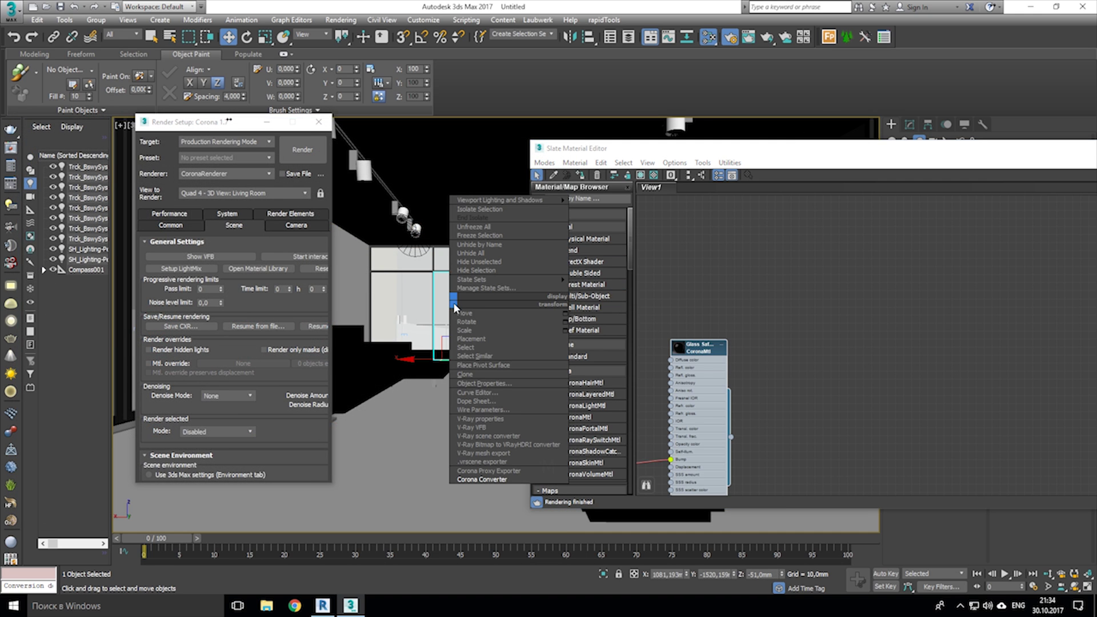
pyautogui.click(473, 359)
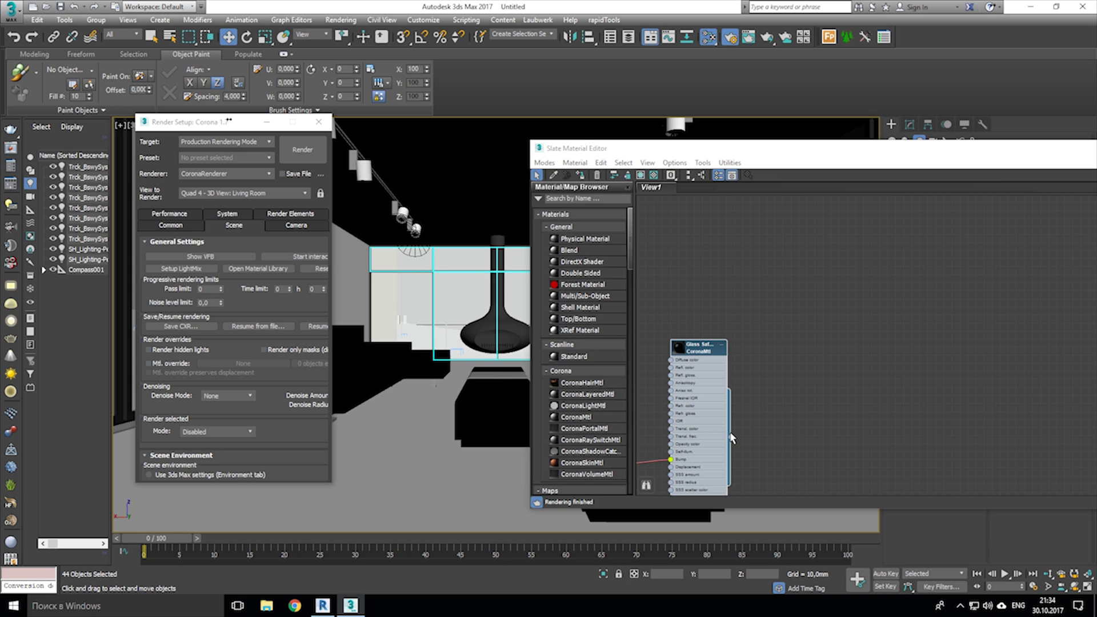
pyautogui.moveTo(731, 439); pyautogui.dragTo(467, 311)
pyautogui.click(523, 327)
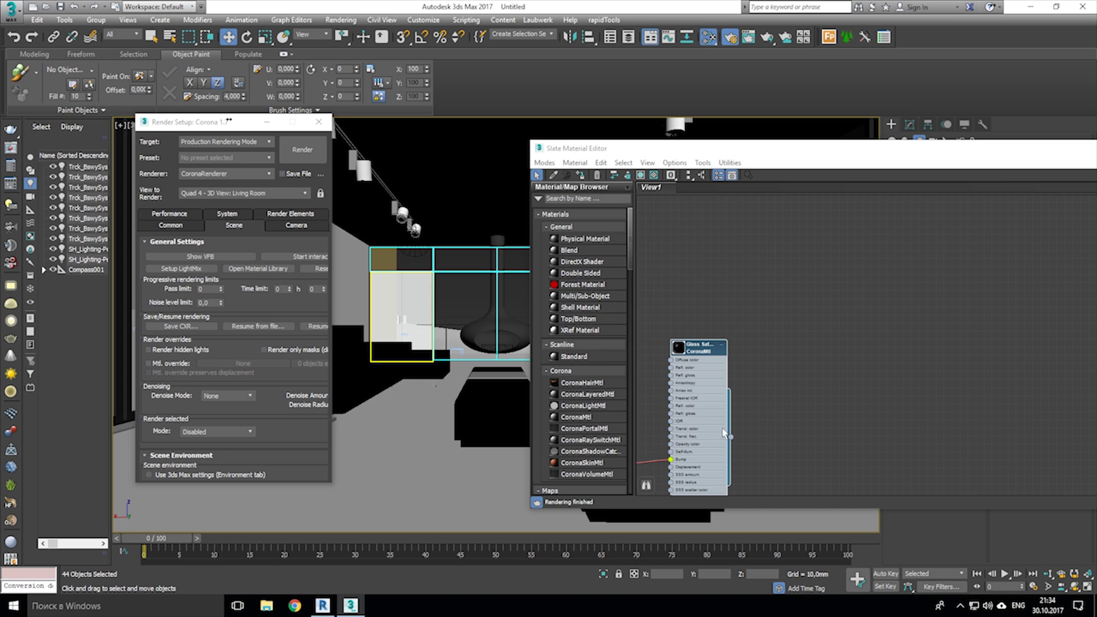
pyautogui.moveTo(732, 437)
pyautogui.mouseDown()
pyautogui.moveTo(408, 281)
pyautogui.moveTo(416, 291)
pyautogui.mouseUp()
# Wire the glass material into the left-wall window frame's multi-material
pyautogui.moveTo(196, 124); pyautogui.dragTo(333, 143)
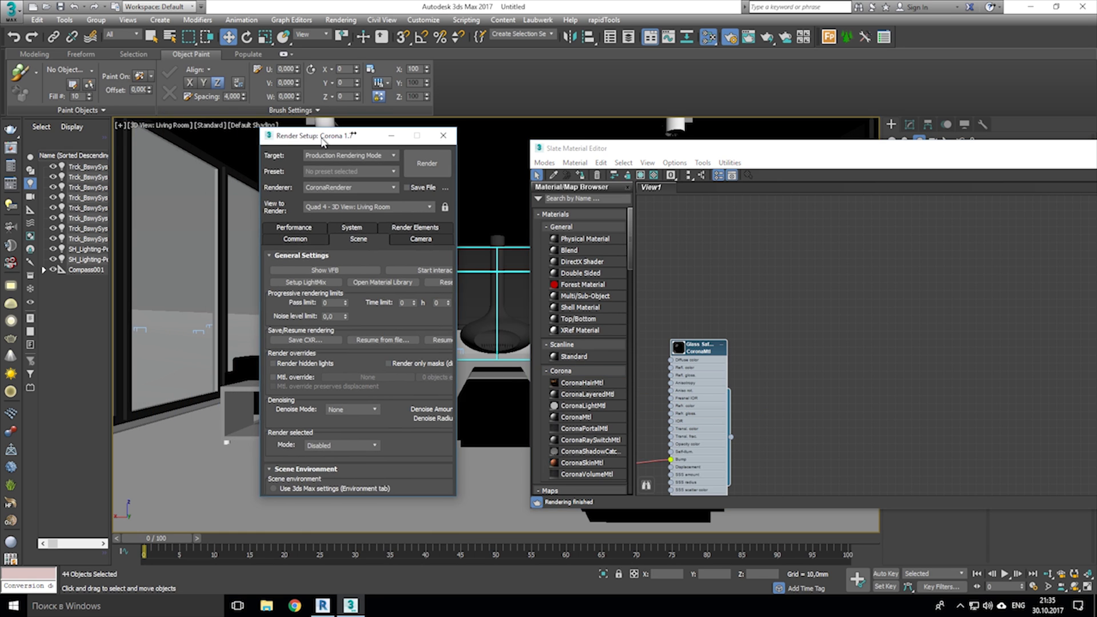
pyautogui.click(172, 229)
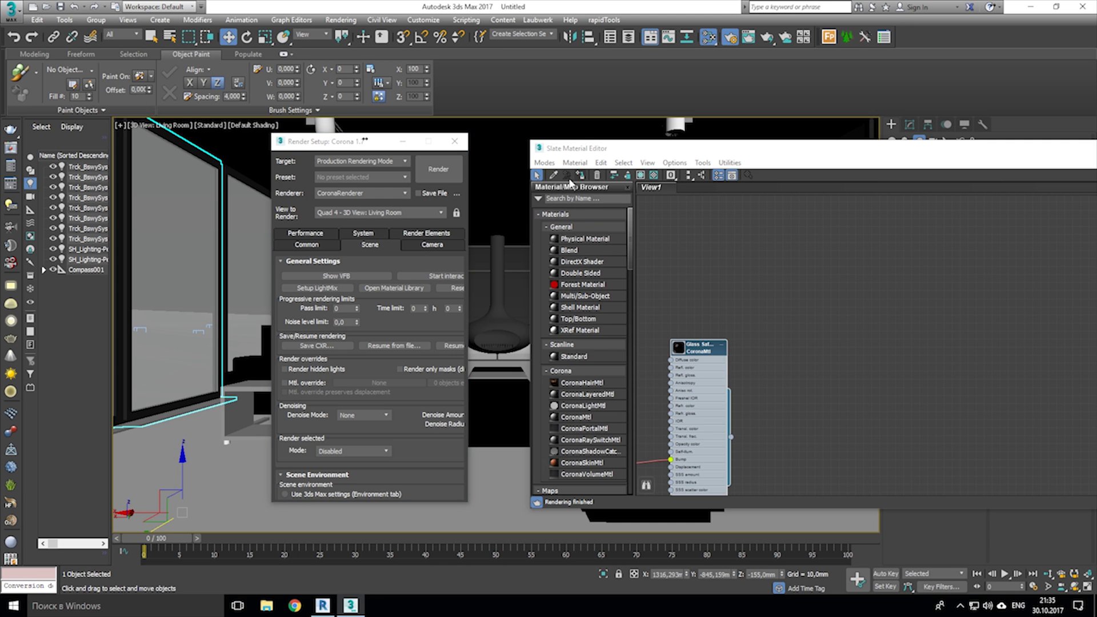
pyautogui.click(553, 175)
pyautogui.click(220, 231)
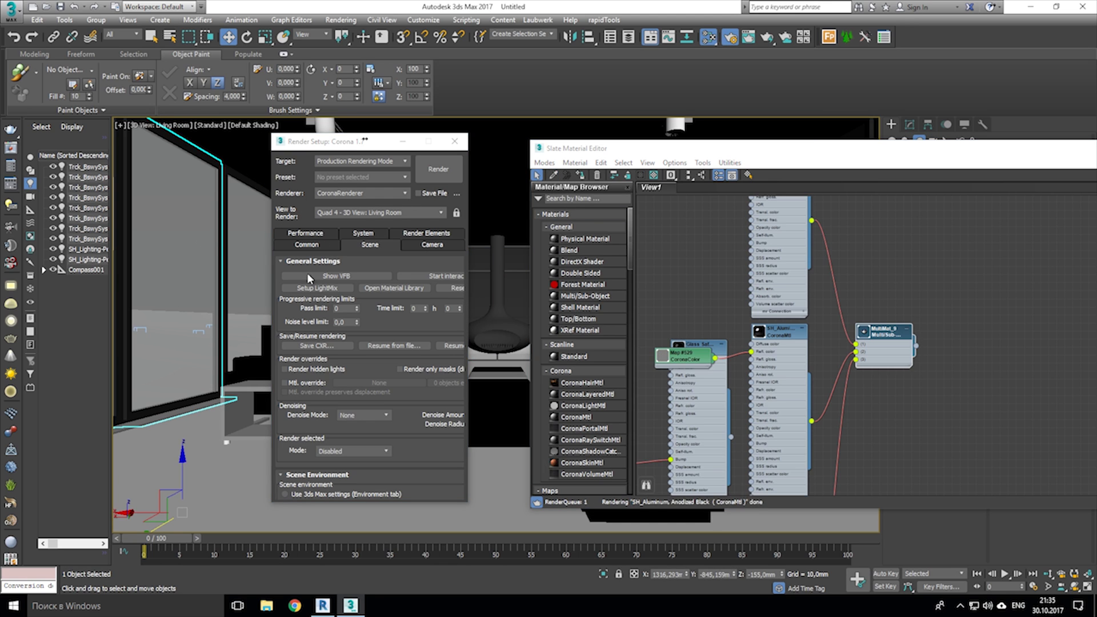
pyautogui.scroll(1, 756, 395)
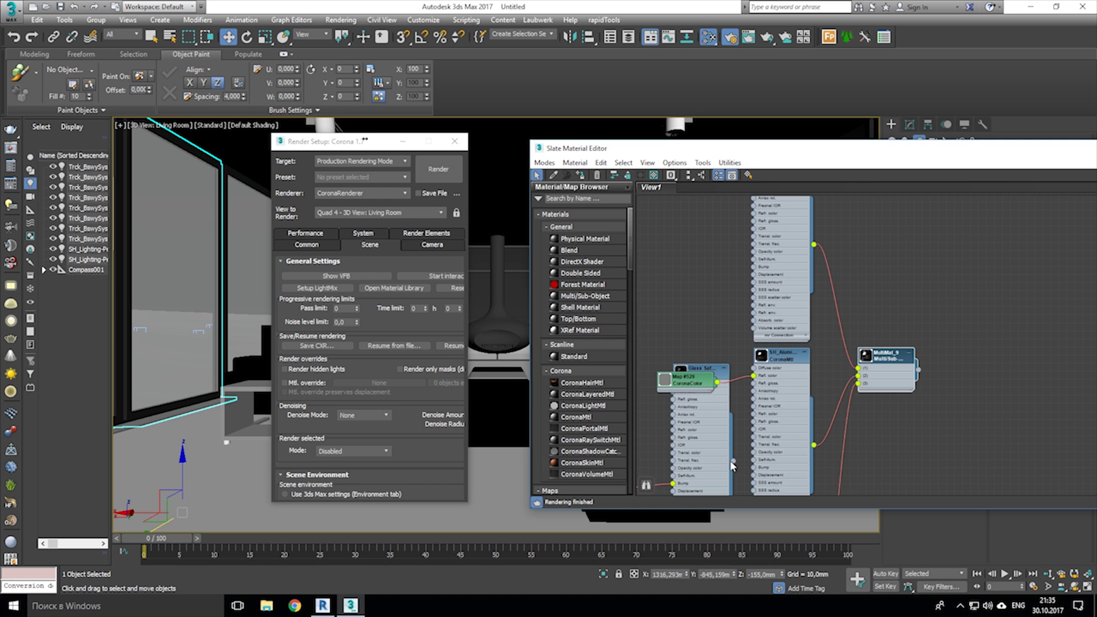
pyautogui.moveTo(860, 369); pyautogui.dragTo(732, 461)
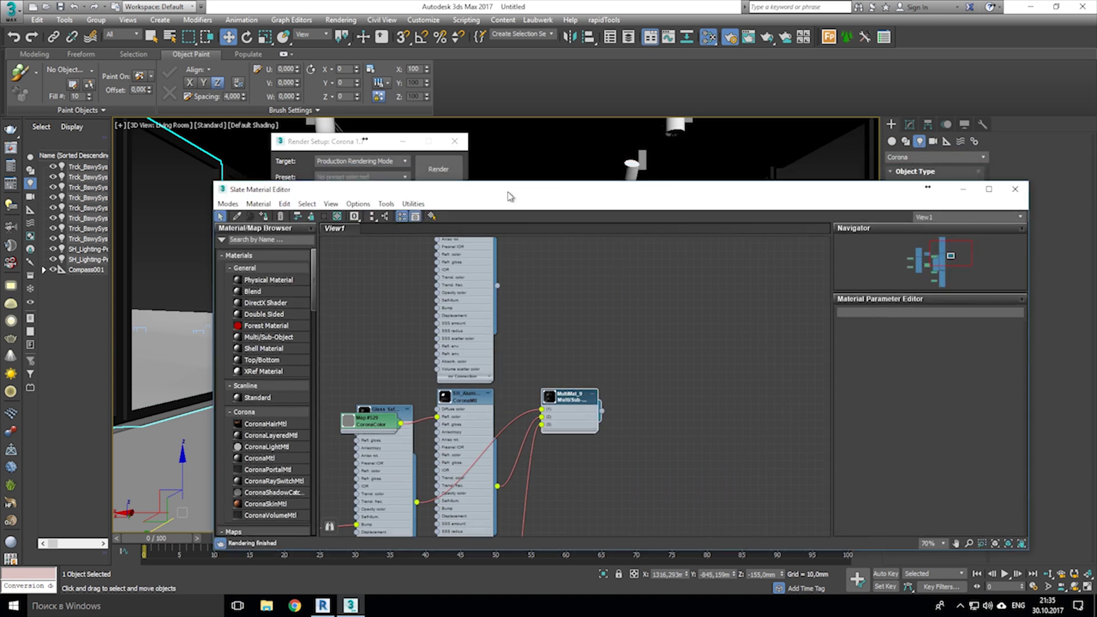
pyautogui.moveTo(825, 156); pyautogui.dragTo(398, 215)
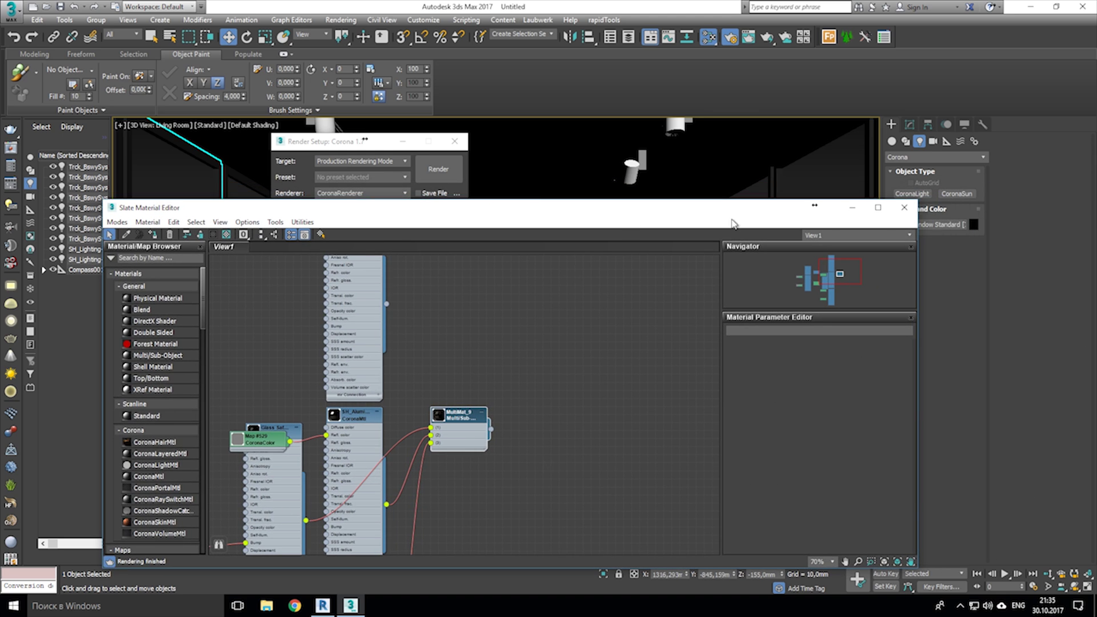
# Lock rendering to the Living Room view and restore the four-viewport layout
pyautogui.click(905, 209)
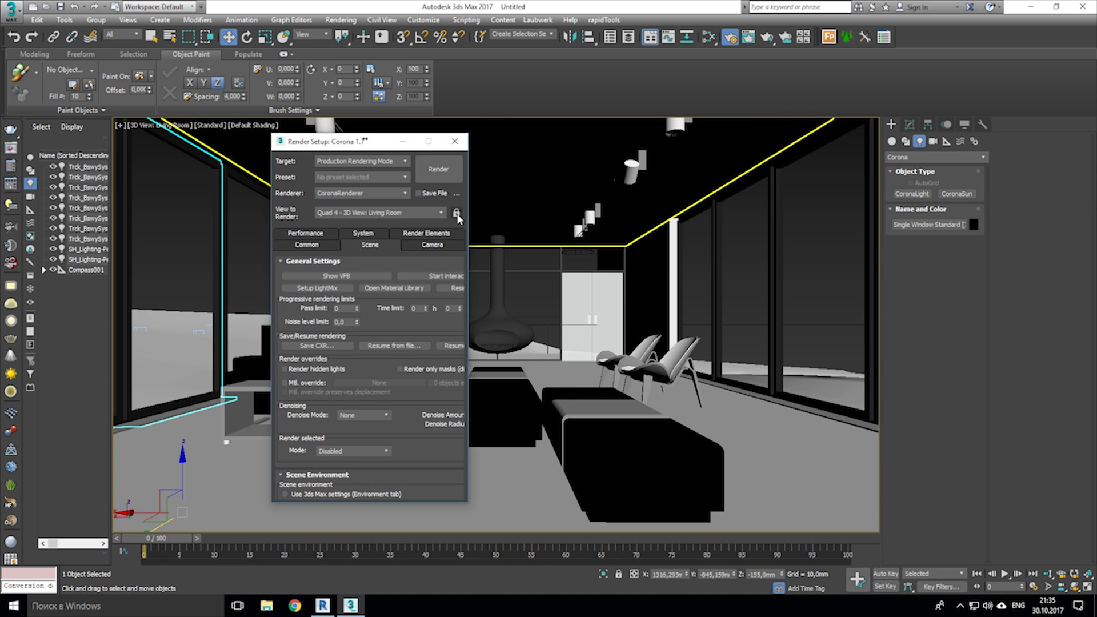
pyautogui.click(457, 214)
pyautogui.hotkey('alt', 'w')
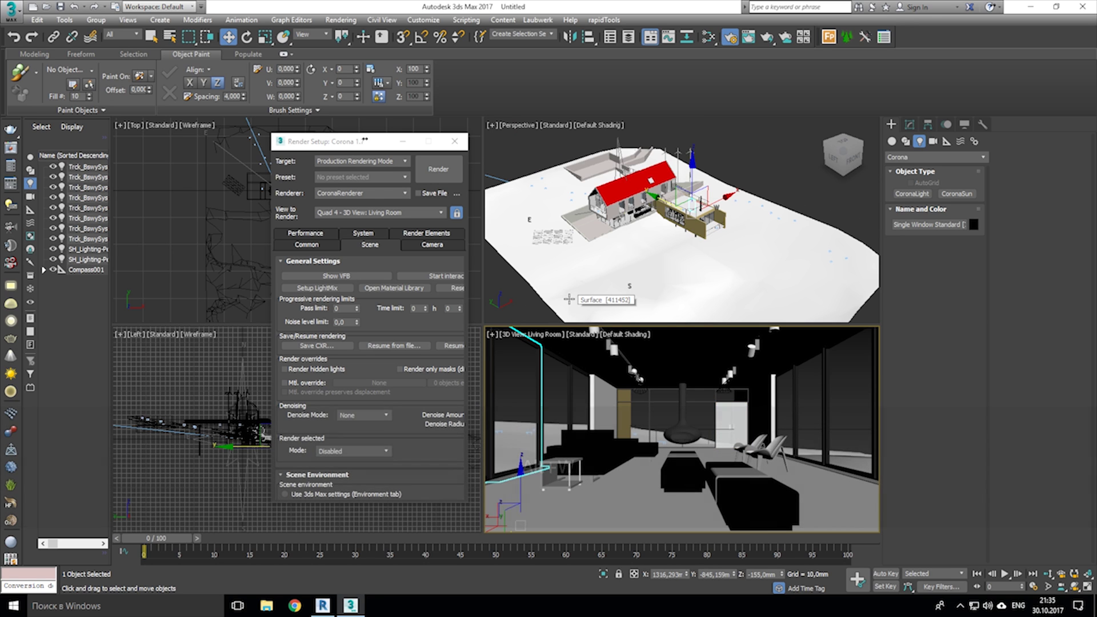
# Switch the SunAndSky sunlight to CoronaSun with intensity 0,1
pyautogui.moveTo(230, 208); pyautogui.dragTo(204, 229, button='middle')
pyautogui.click(44, 270)
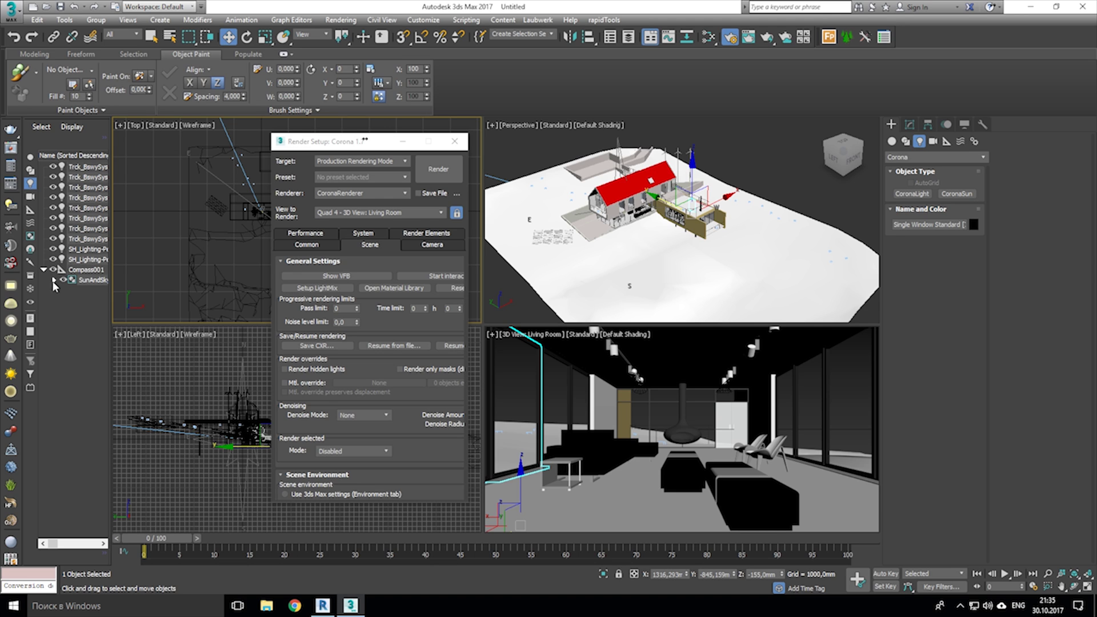
pyautogui.click(54, 281)
pyautogui.click(97, 290)
pyautogui.press('z')
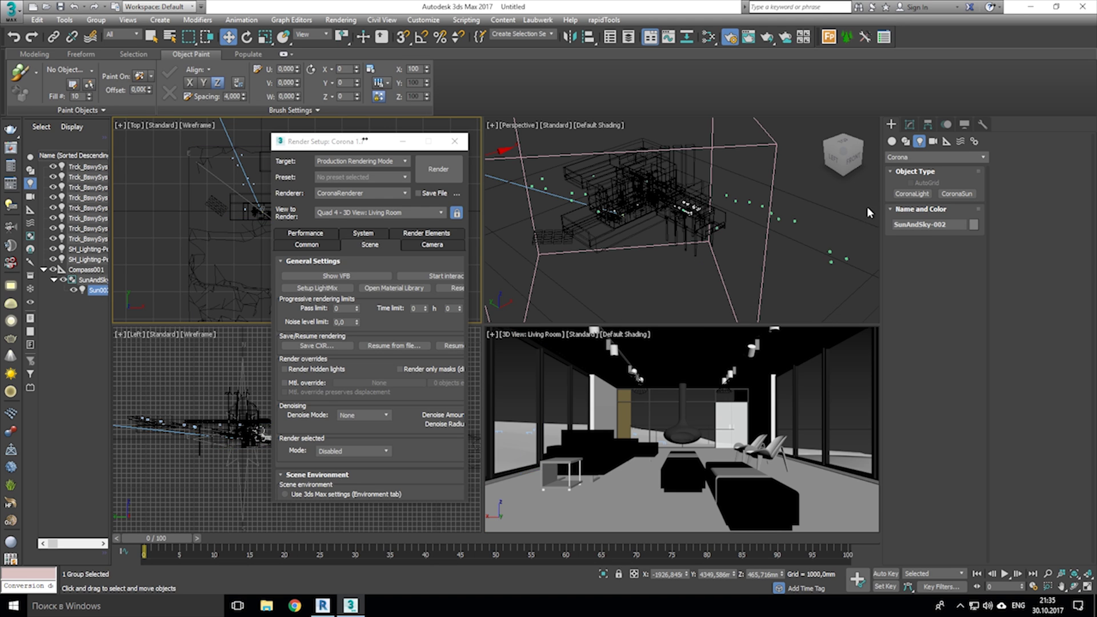
pyautogui.click(910, 124)
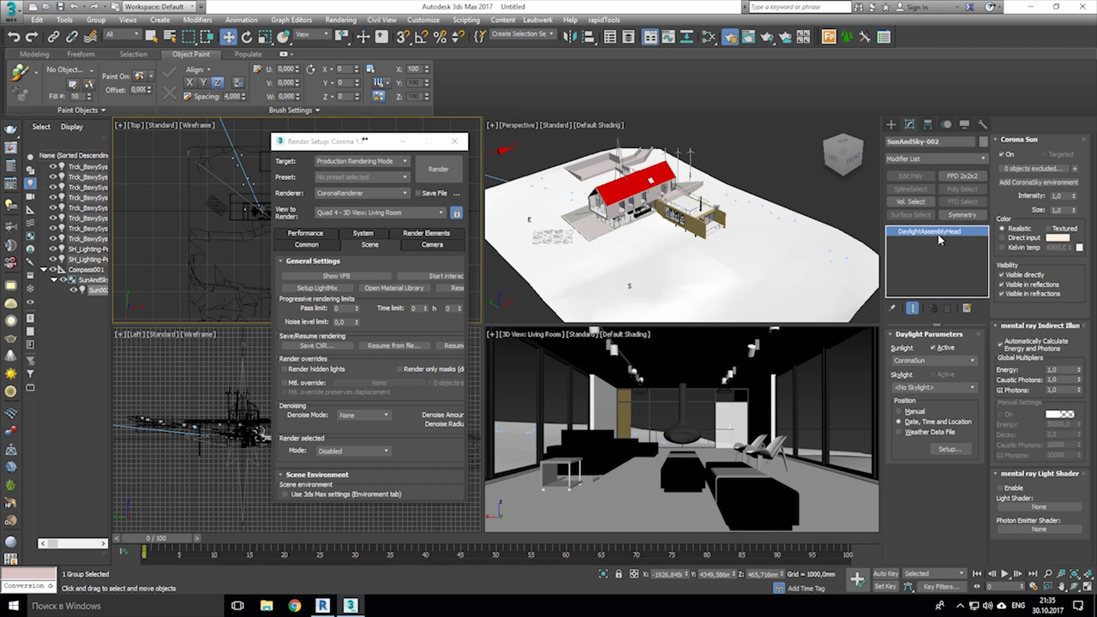
pyautogui.click(964, 359)
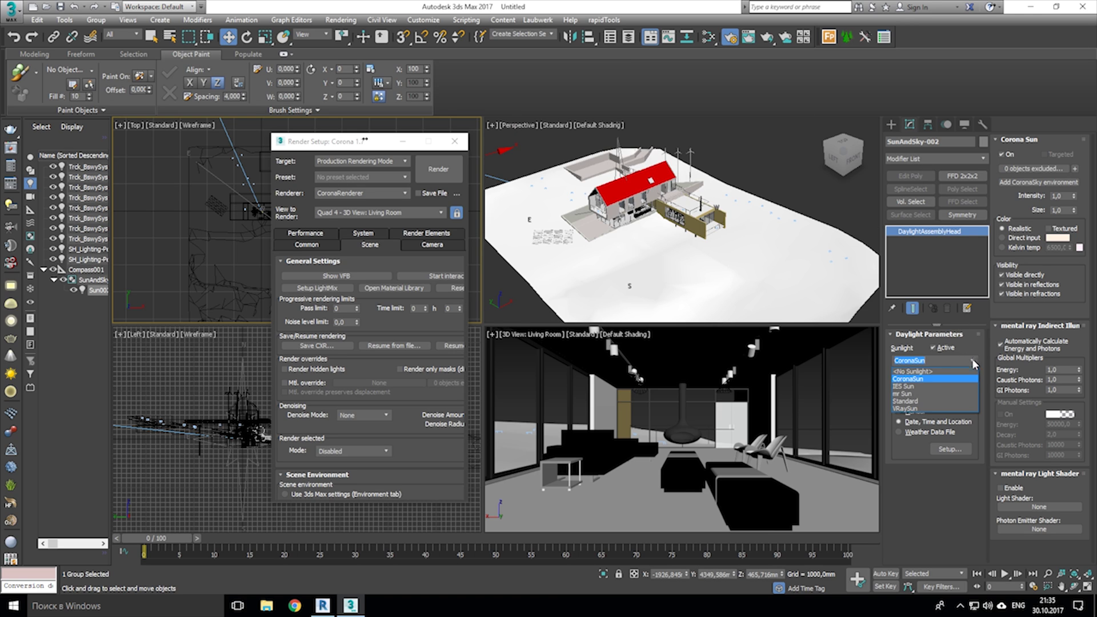
pyautogui.click(927, 378)
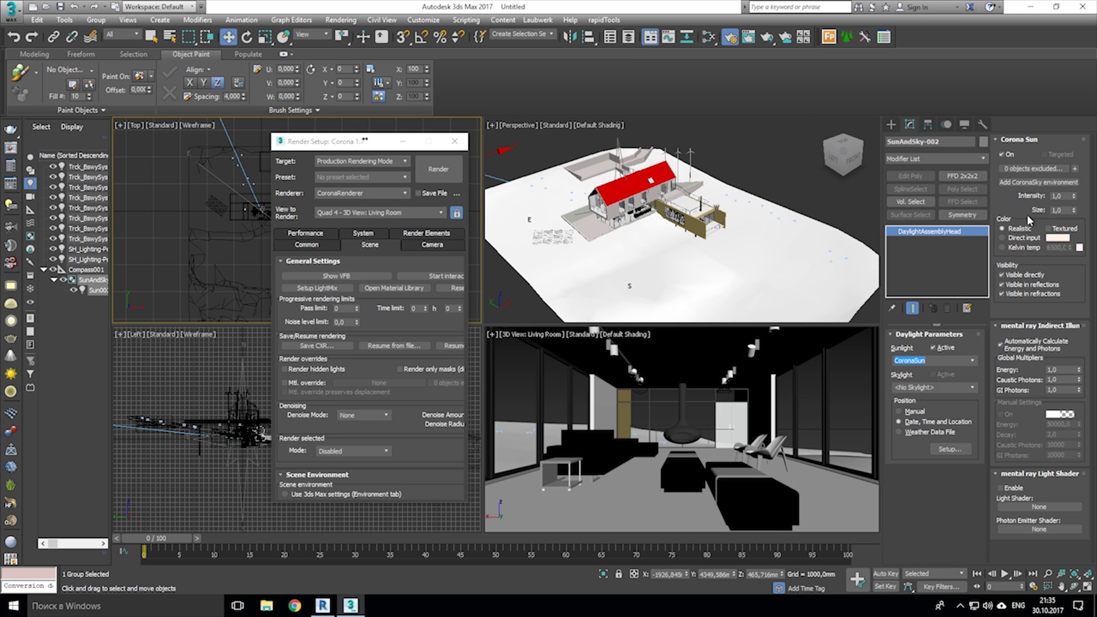
pyautogui.doubleClick(1056, 197)
pyautogui.write('0,1')
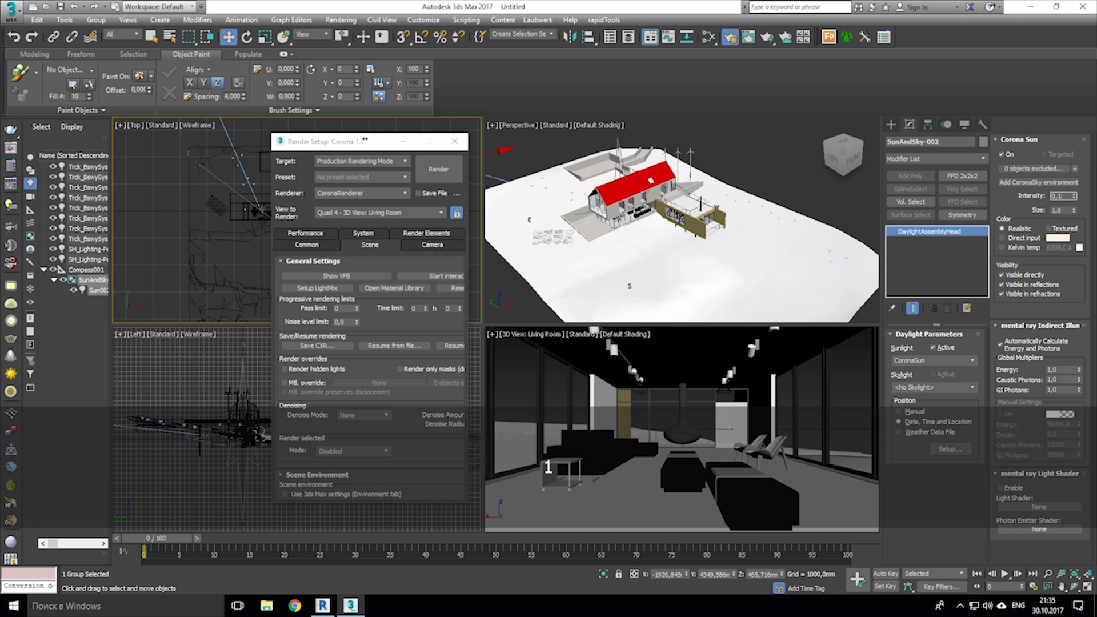
pyautogui.press('Return')
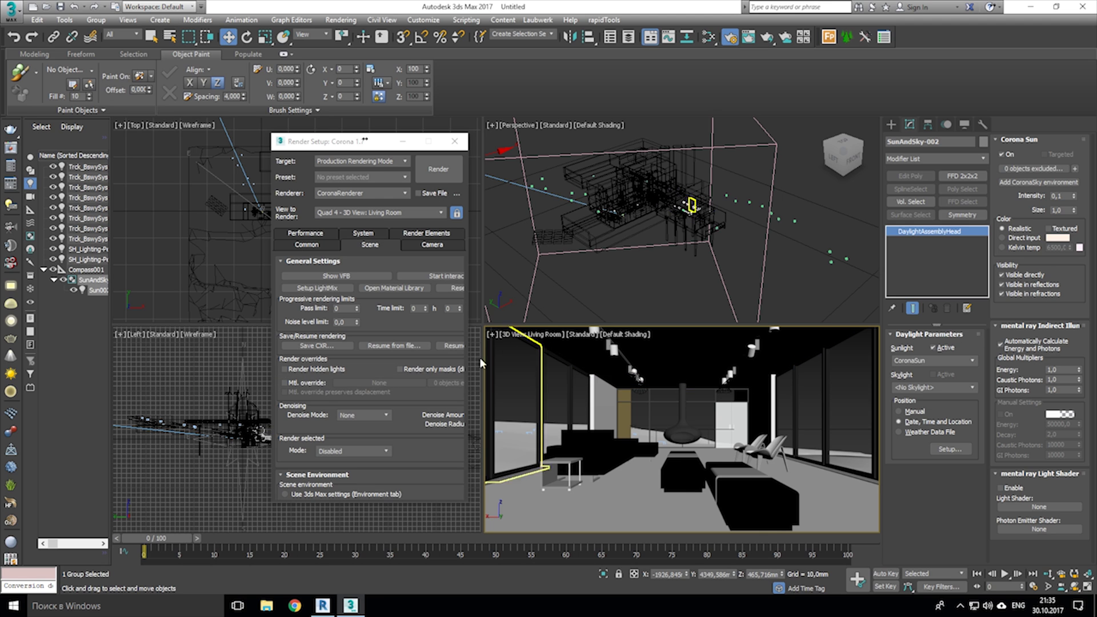
# Start the interactive render, then set Exposure to 4,083 and Highlight compress to about 15
pyautogui.click(420, 276)
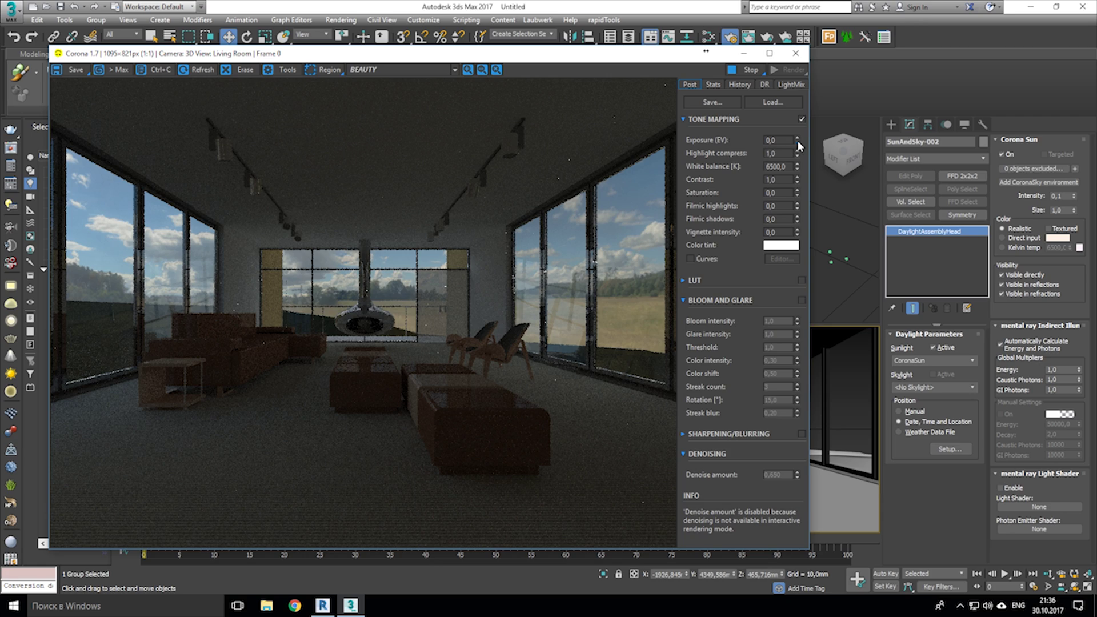
pyautogui.moveTo(797, 140); pyautogui.dragTo(797, 120)
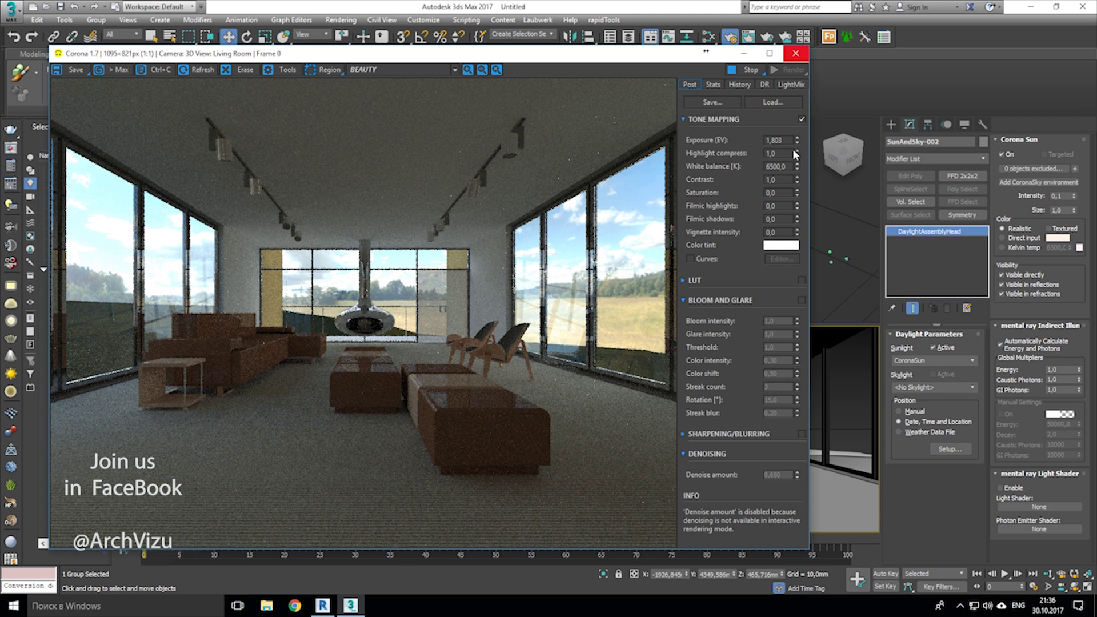
pyautogui.moveTo(797, 153); pyautogui.dragTo(804, 75)
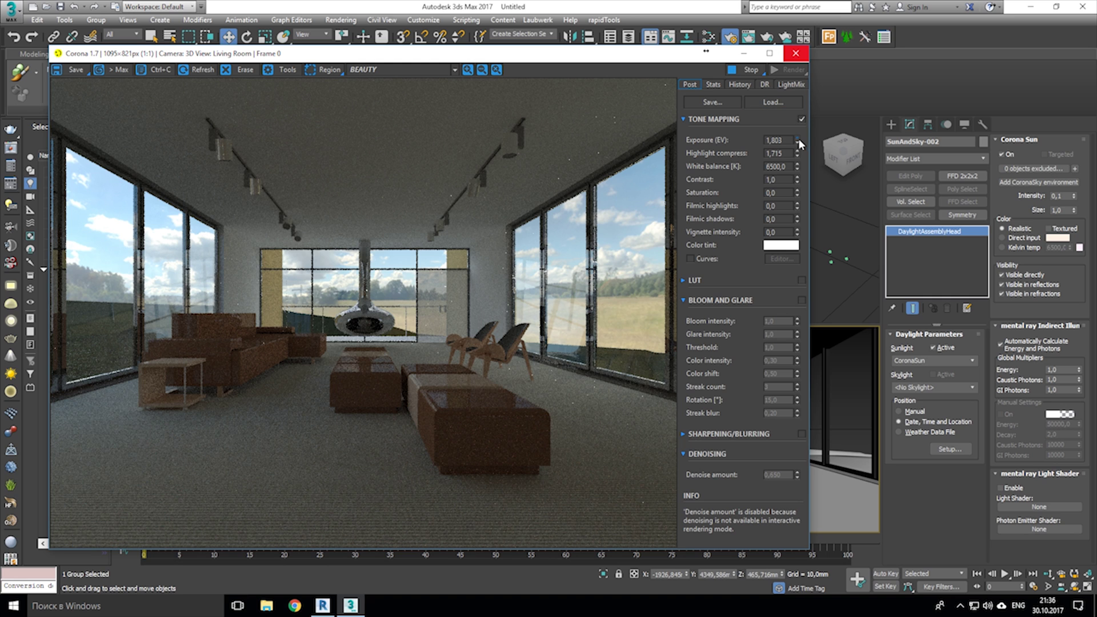
pyautogui.moveTo(797, 138); pyautogui.dragTo(802, 98)
pyautogui.moveTo(797, 154); pyautogui.dragTo(808, 106)
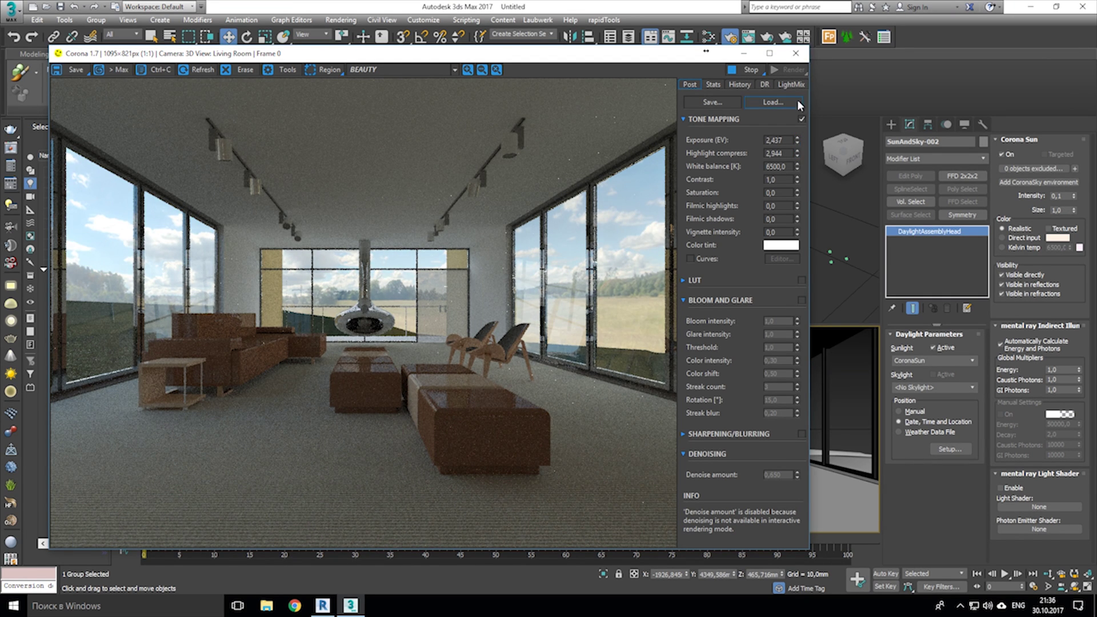
pyautogui.moveTo(797, 136); pyautogui.dragTo(813, 60)
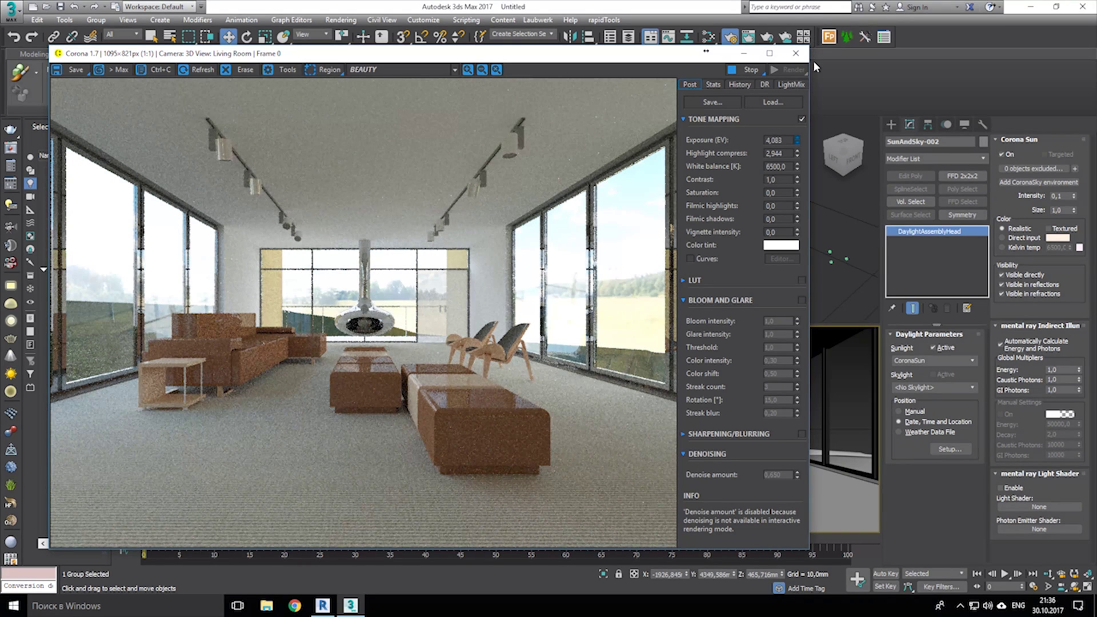
pyautogui.moveTo(797, 153); pyautogui.dragTo(814, 78)
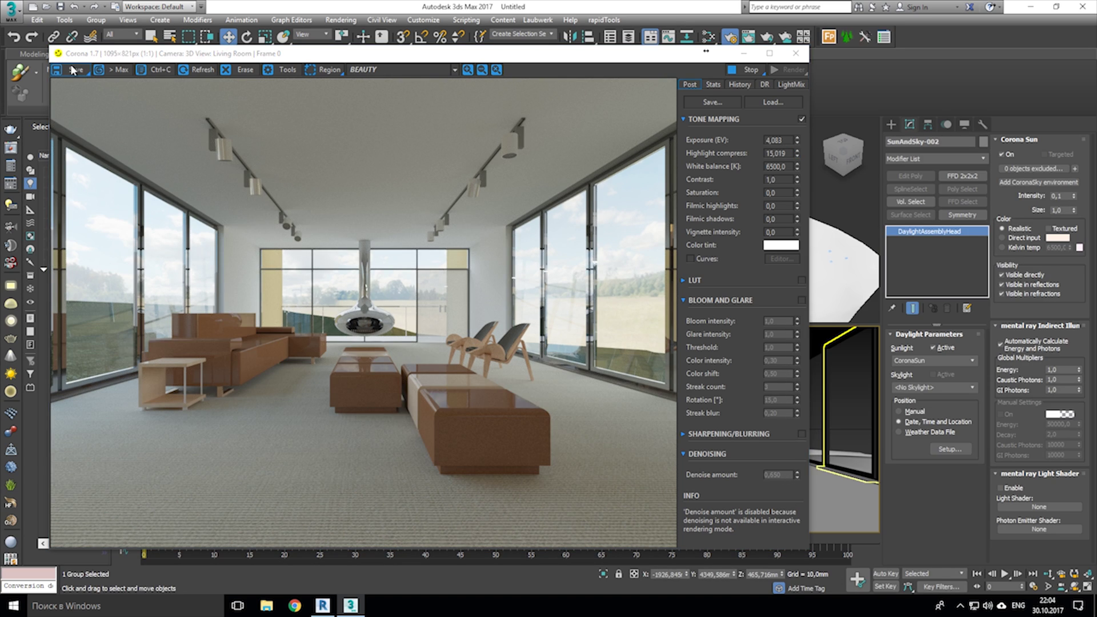
# Save the Corona render to the Desktop as JPEG 'interior' at quality 100
pyautogui.click(75, 69)
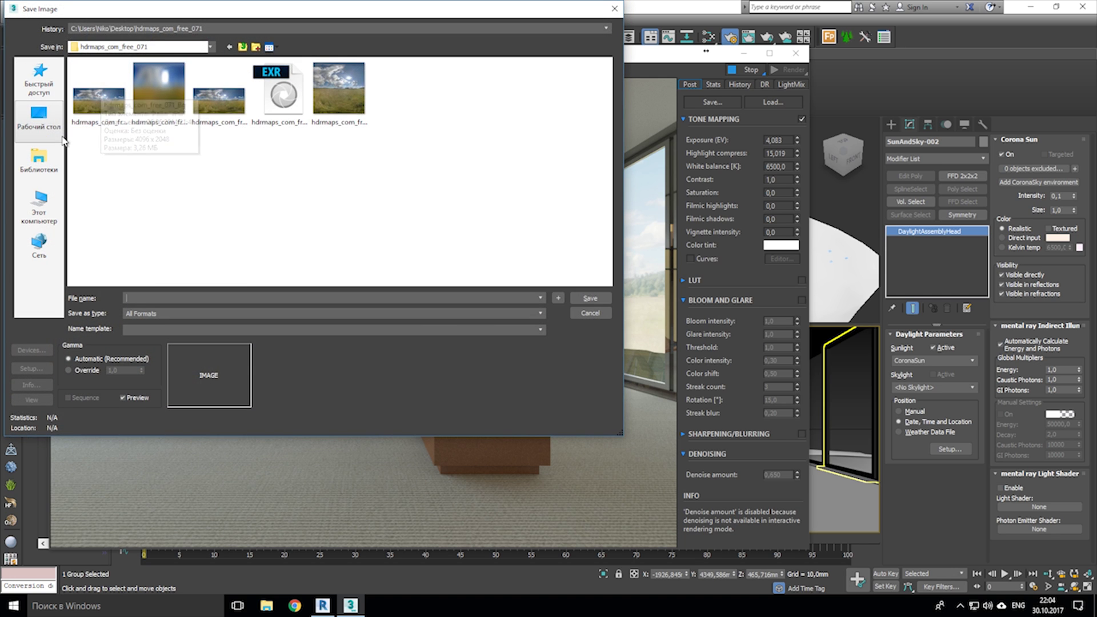
pyautogui.click(40, 122)
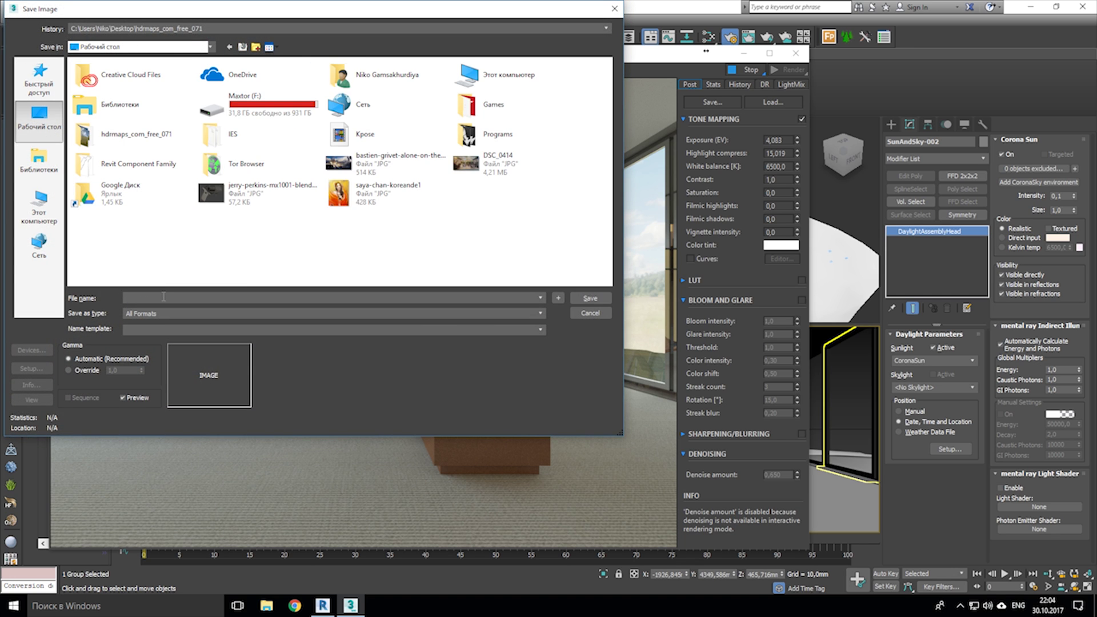
pyautogui.write('interior')
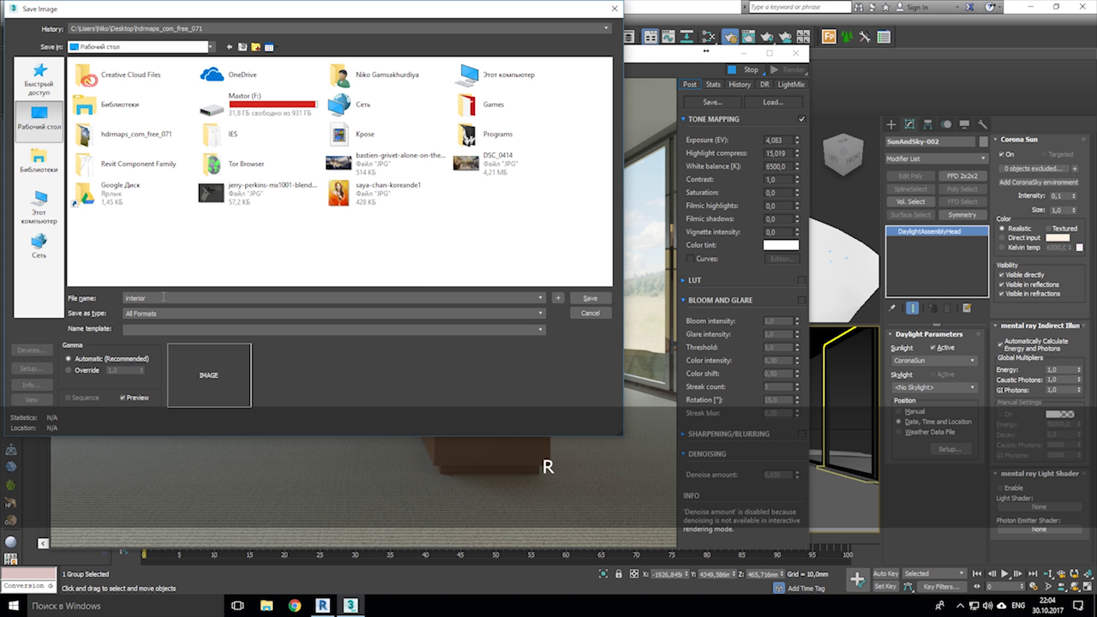
pyautogui.click(154, 313)
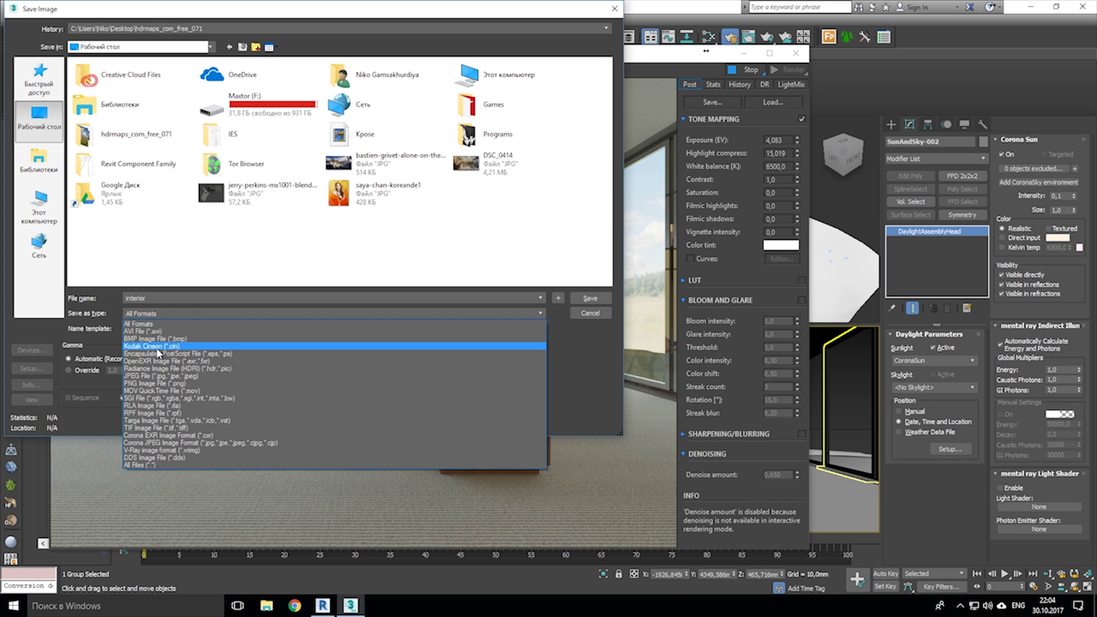
pyautogui.click(171, 376)
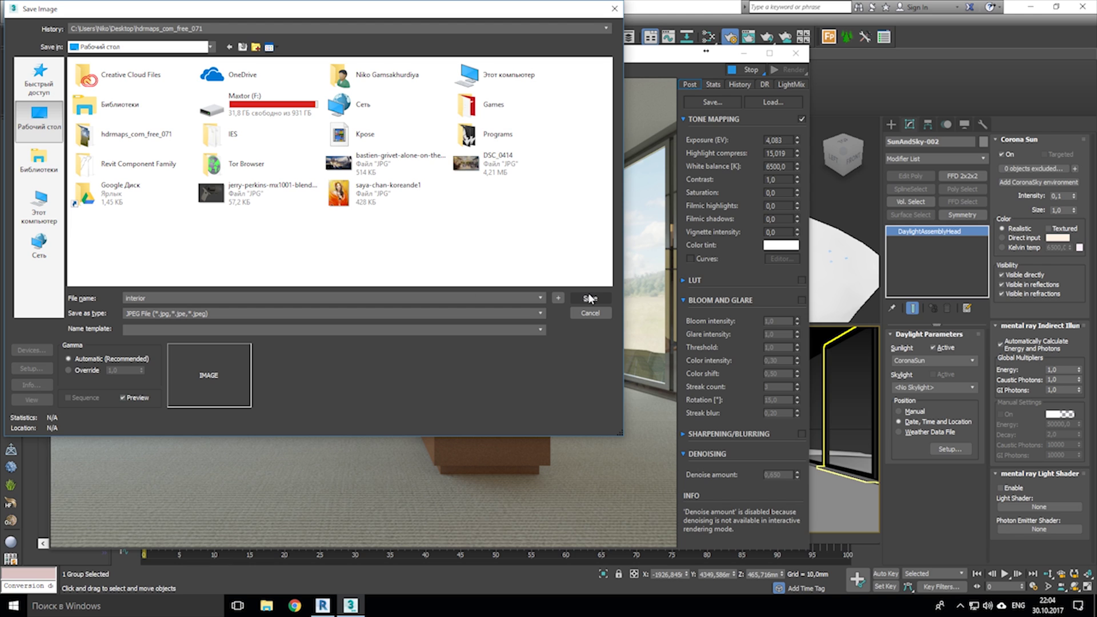
pyautogui.click(567, 298)
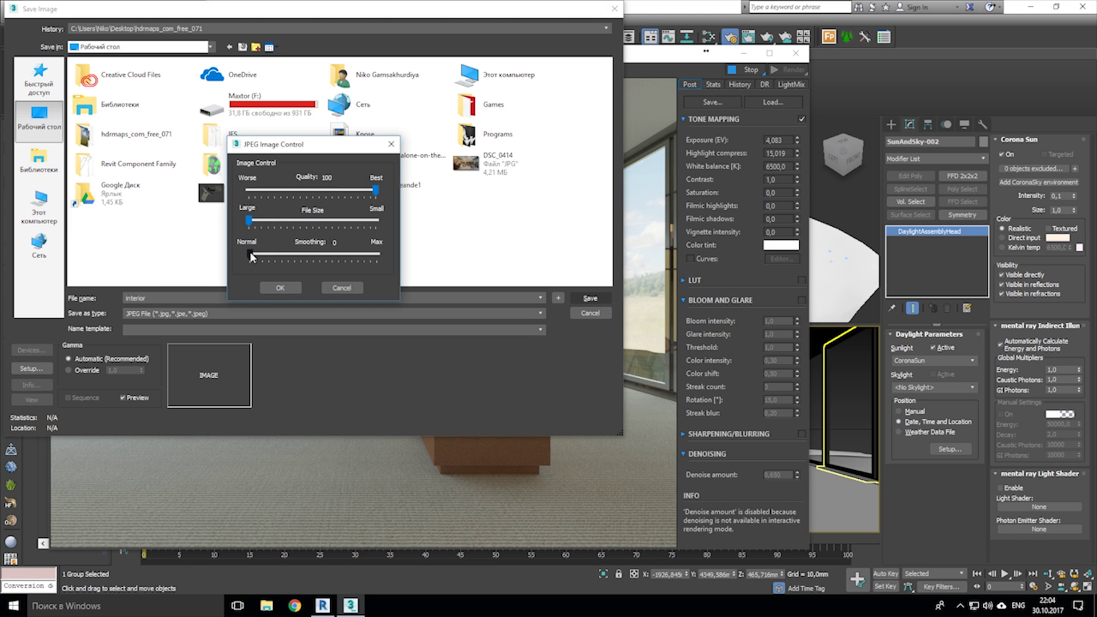
pyautogui.click(277, 290)
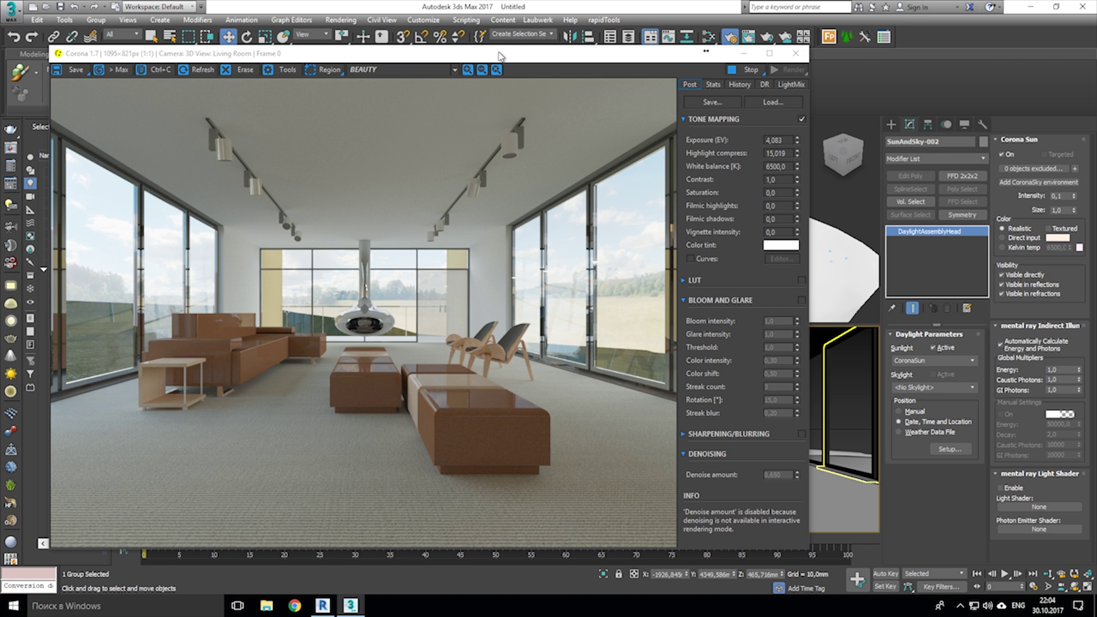
pyautogui.moveTo(498, 54); pyautogui.dragTo(968, 60)
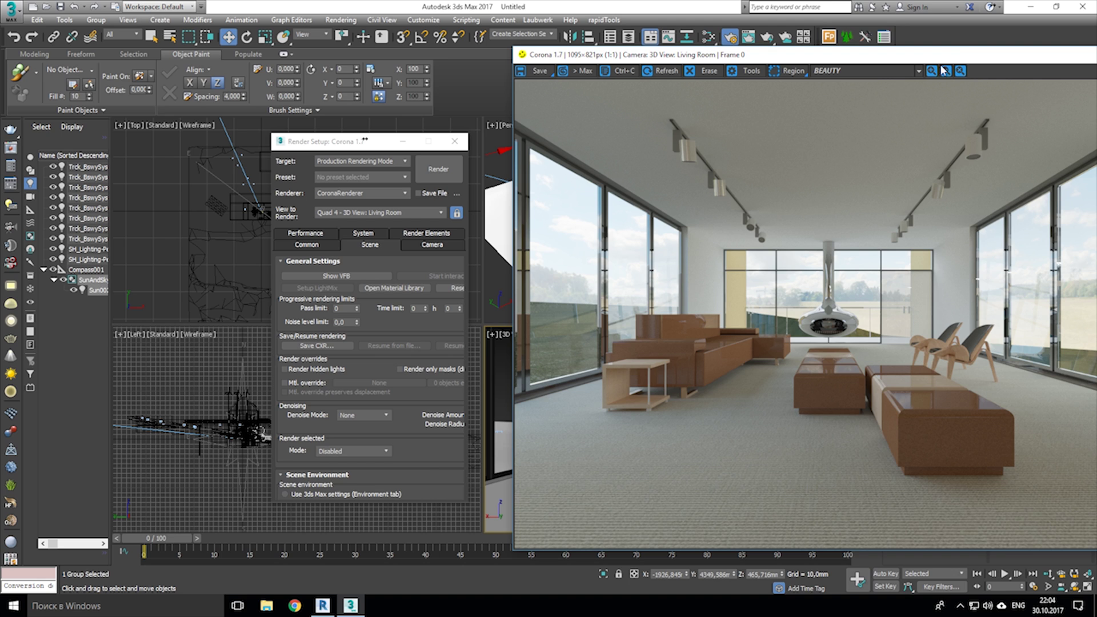
# Switch to Revit and set the Living Room view's visual style to Realistic
pyautogui.click(322, 606)
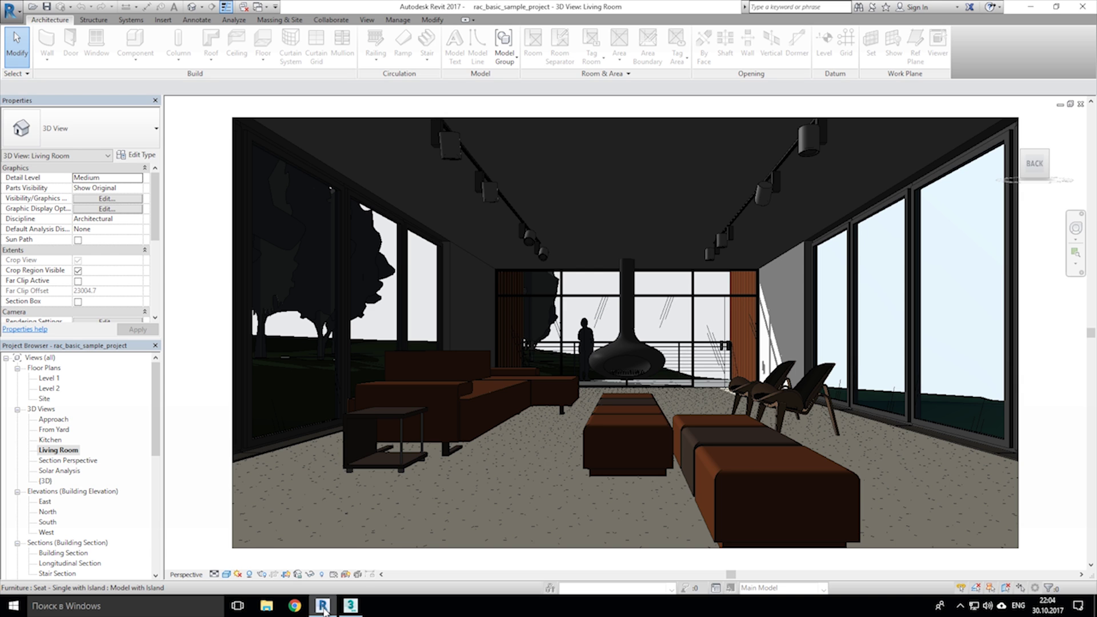
pyautogui.click(225, 575)
pyautogui.click(248, 550)
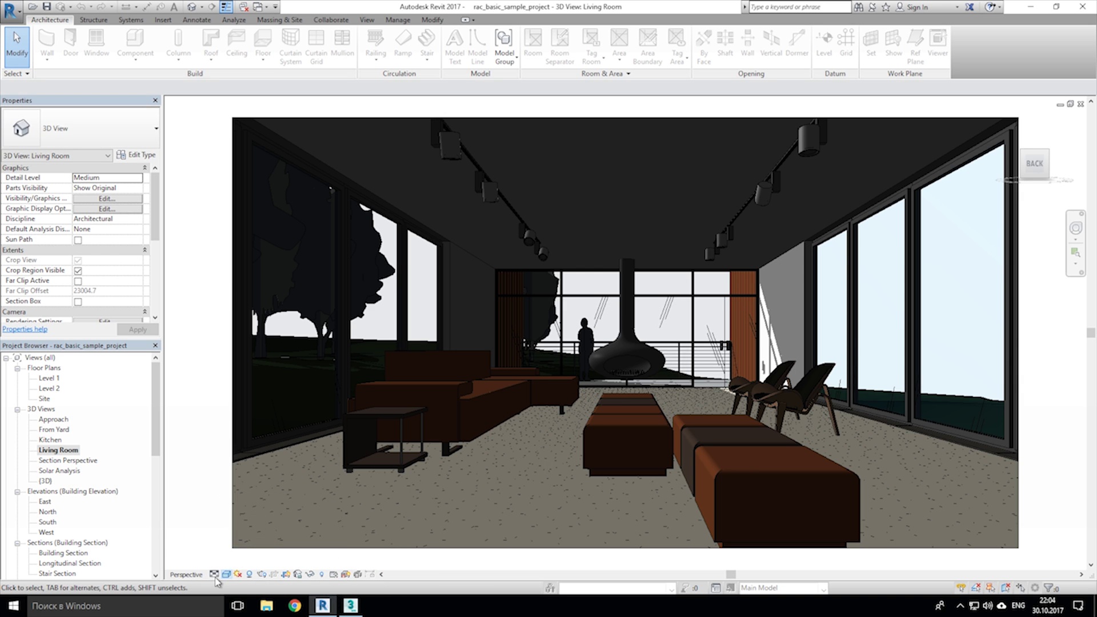
# Set the Living Room view's detail level to Fine
pyautogui.click(226, 574)
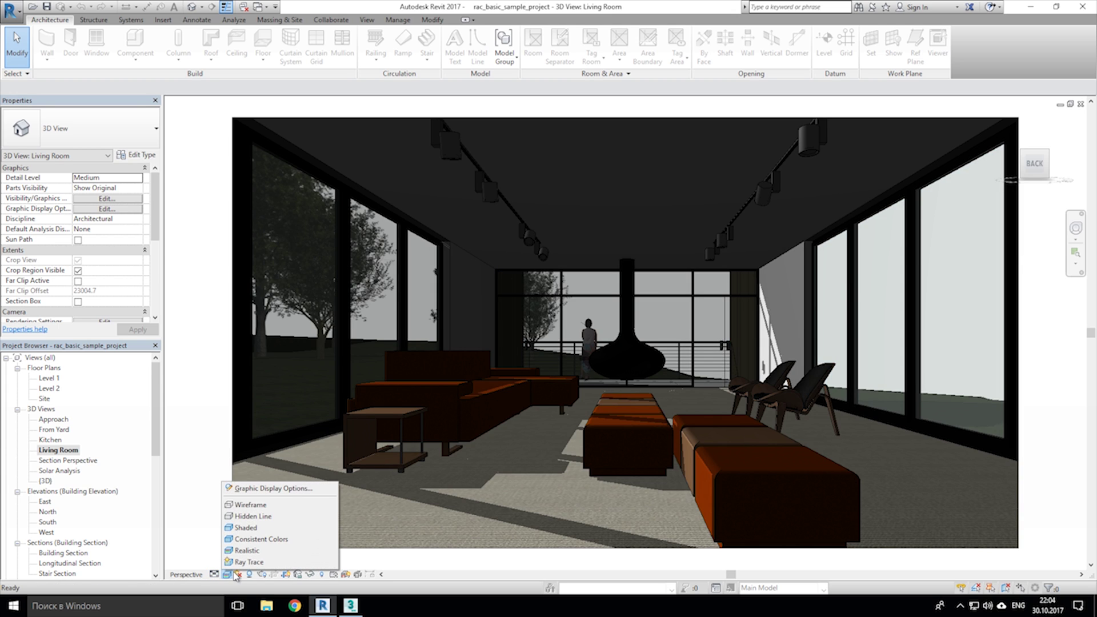
pyautogui.click(214, 575)
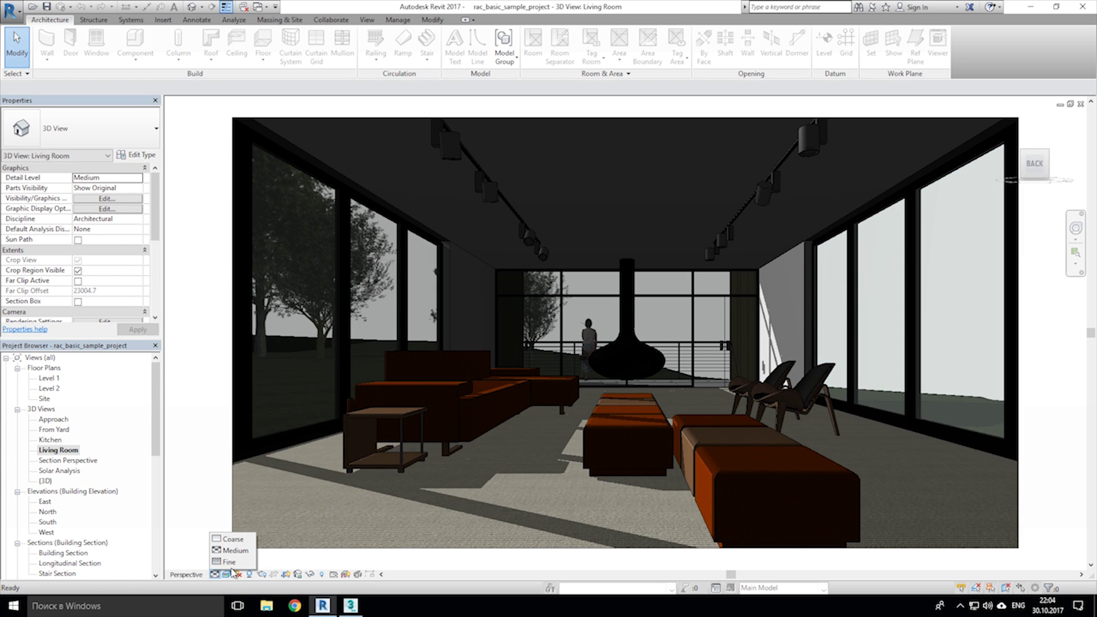
pyautogui.click(232, 563)
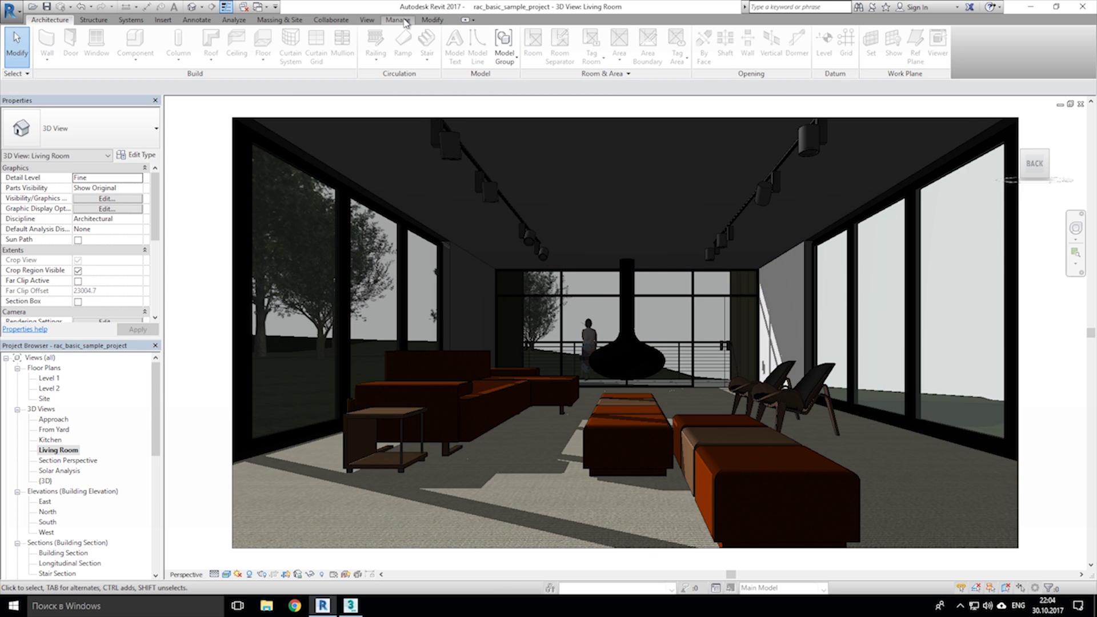
# Bring up Revit's Rendering settings with Quality kept at Best
pyautogui.click(367, 23)
pyautogui.click(278, 45)
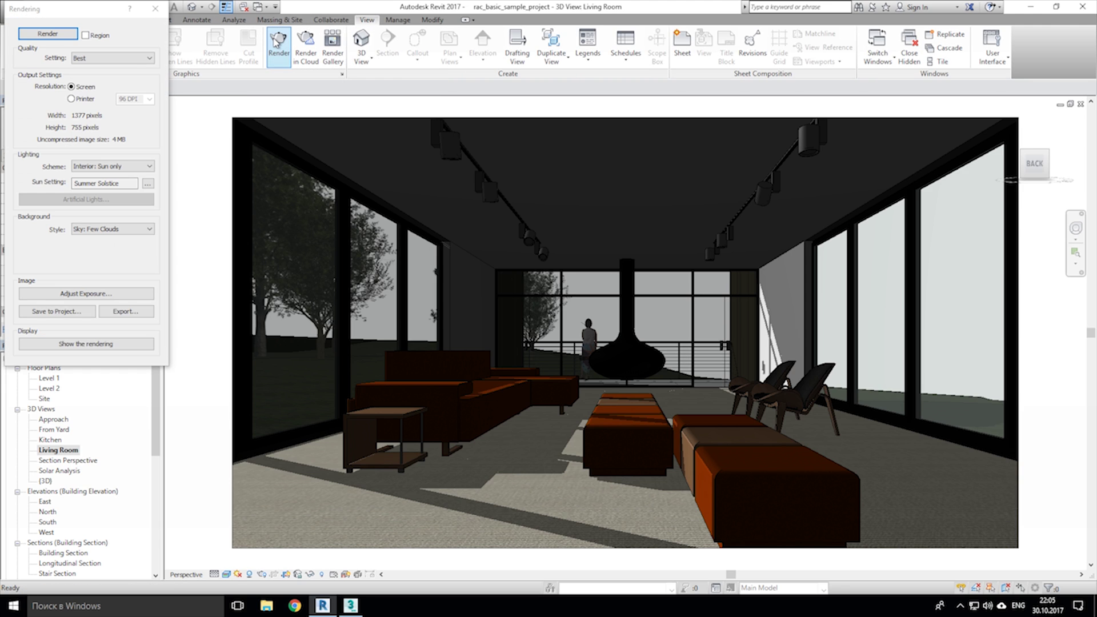
pyautogui.click(93, 58)
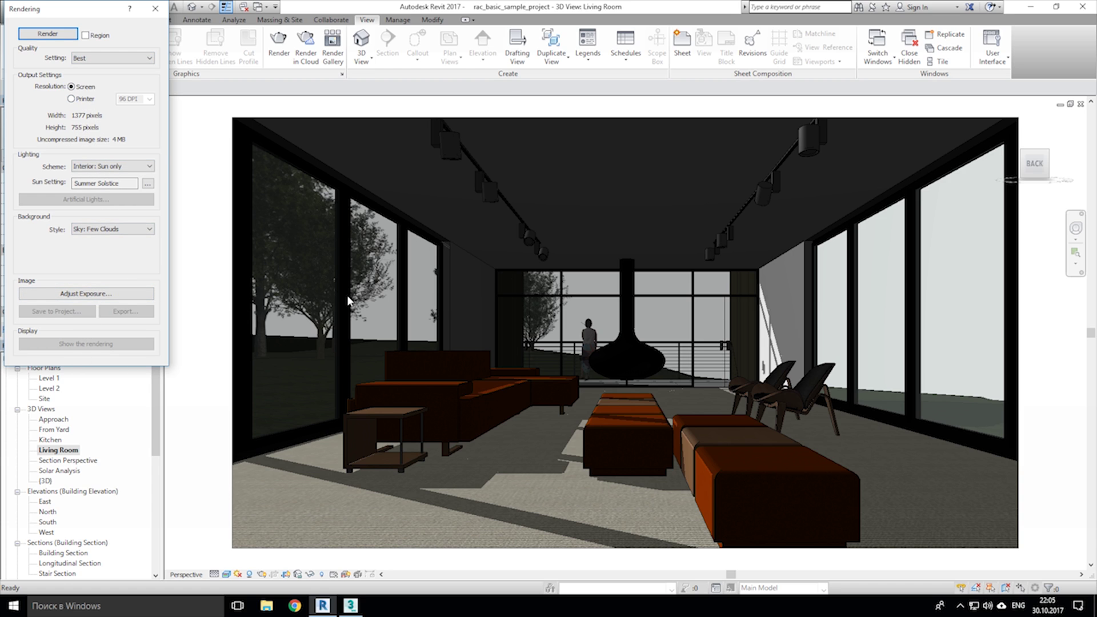
# Render the Living Room view, then stop it partway and confirm with Да
pyautogui.click(47, 34)
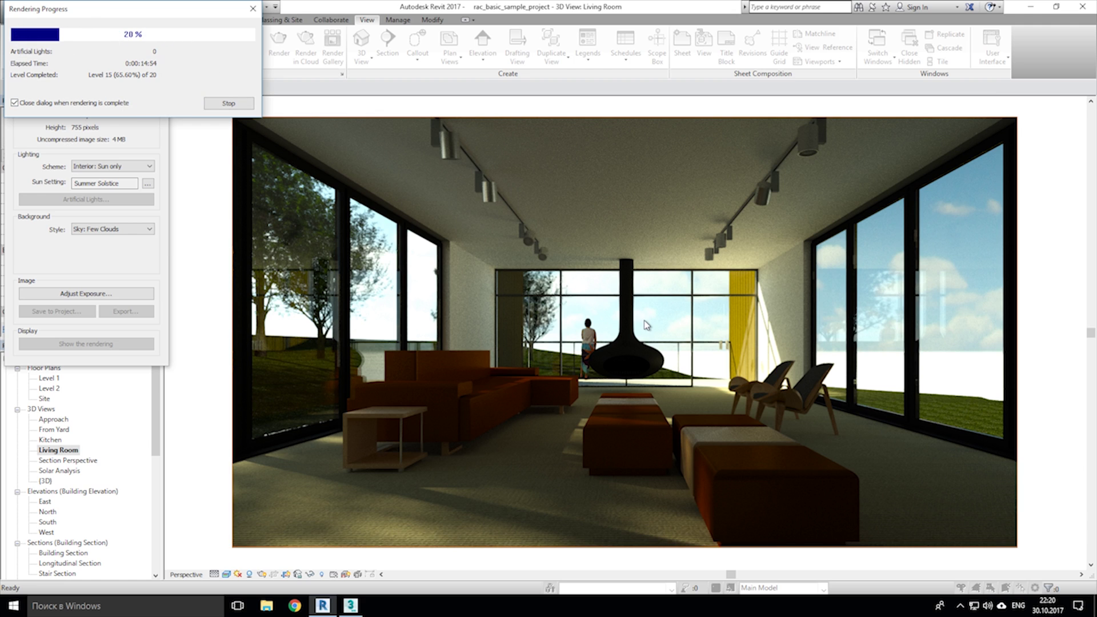
pyautogui.click(228, 104)
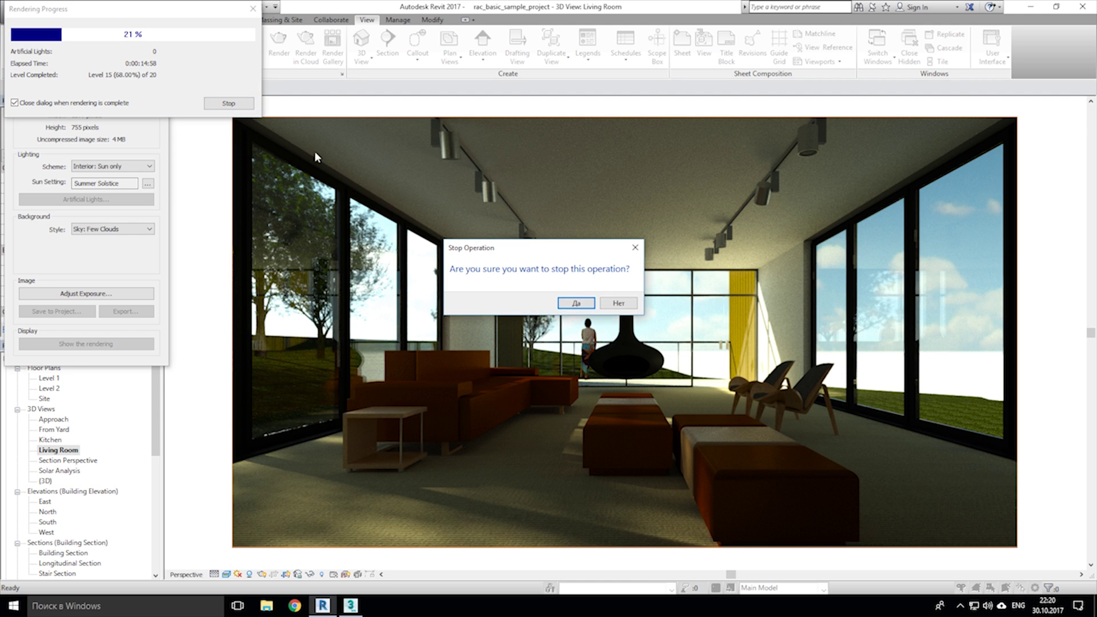
pyautogui.click(580, 304)
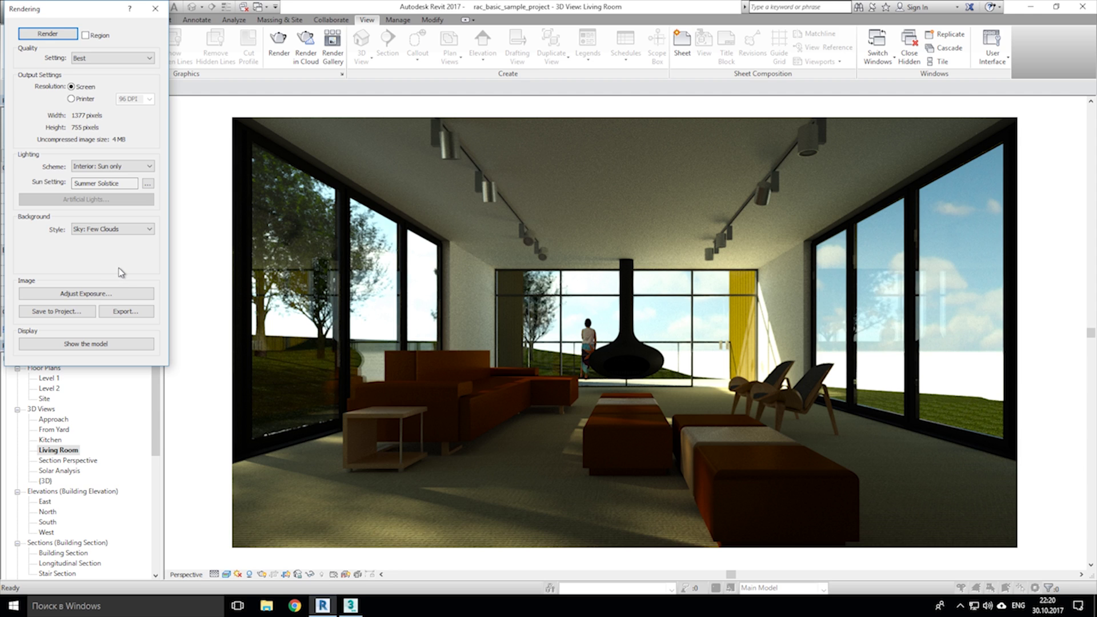
# Save the partial render to the Desktop as JPEG file 'Living Room'
pyautogui.rightClick(406, 279)
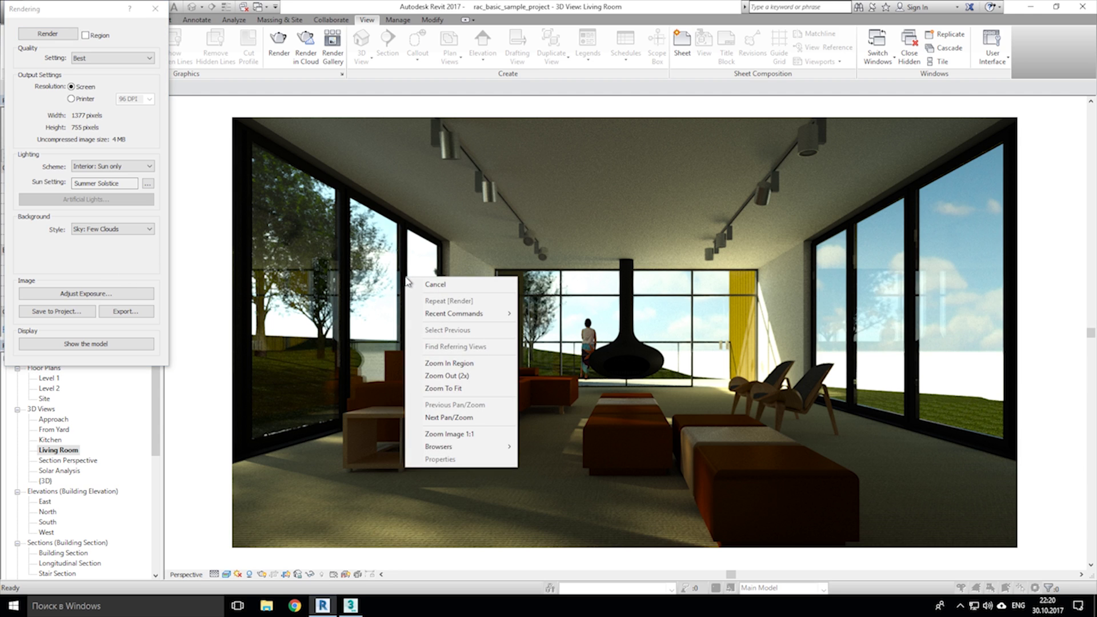
pyautogui.click(127, 256)
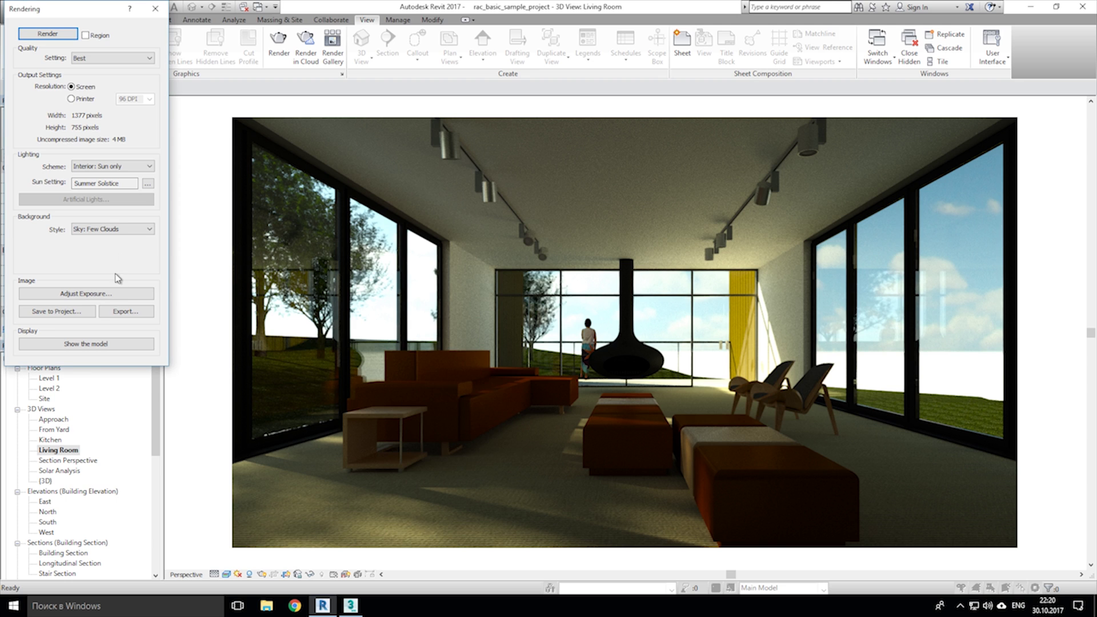
pyautogui.click(125, 311)
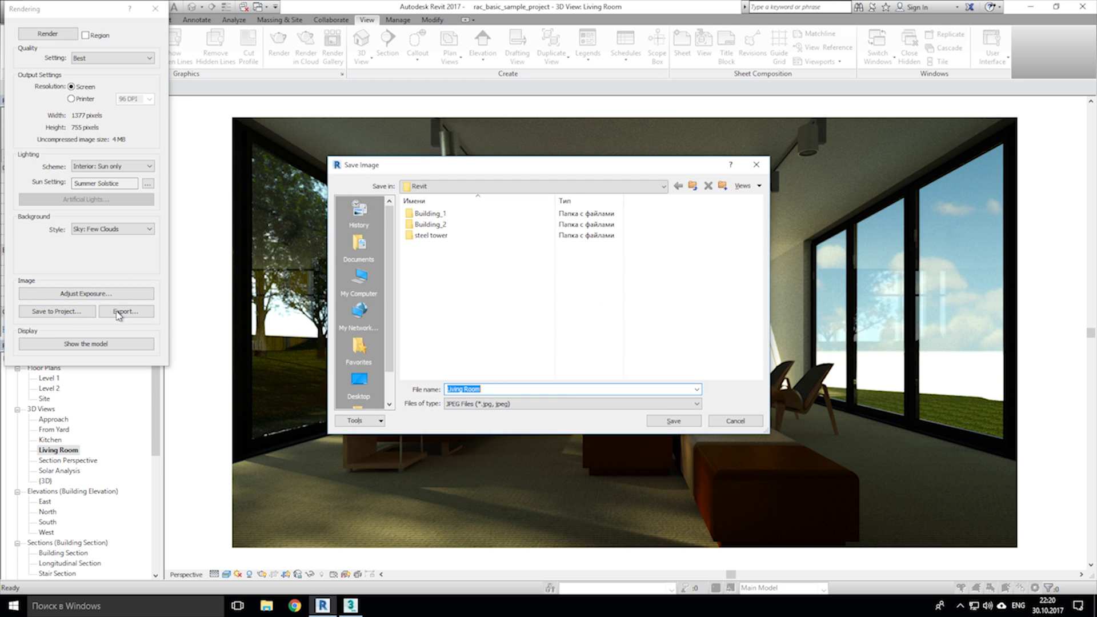
pyautogui.click(359, 384)
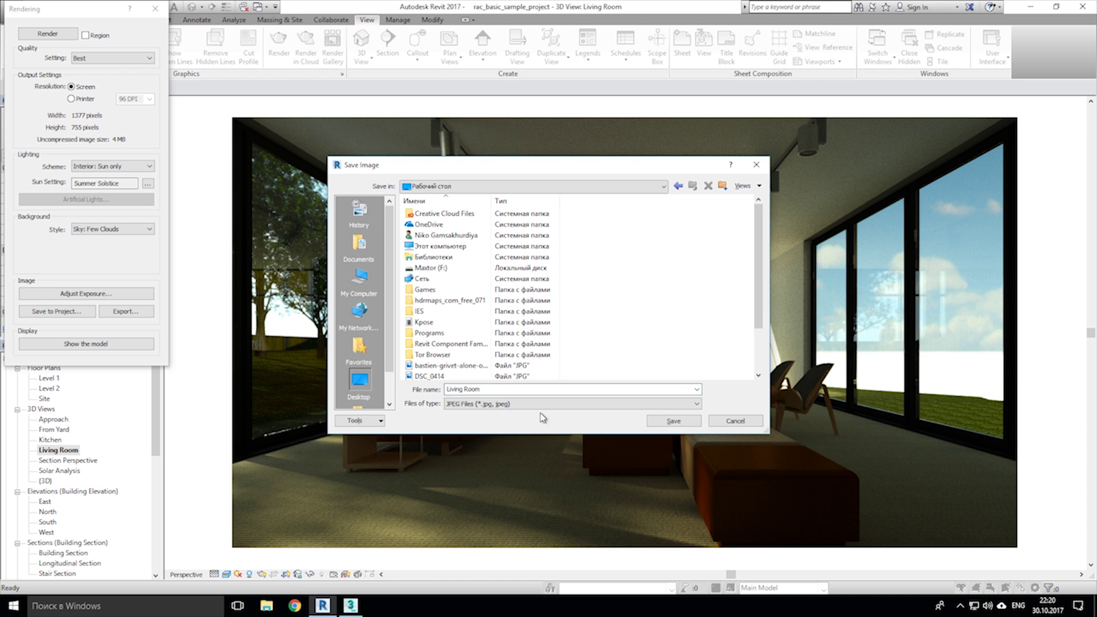
pyautogui.click(674, 421)
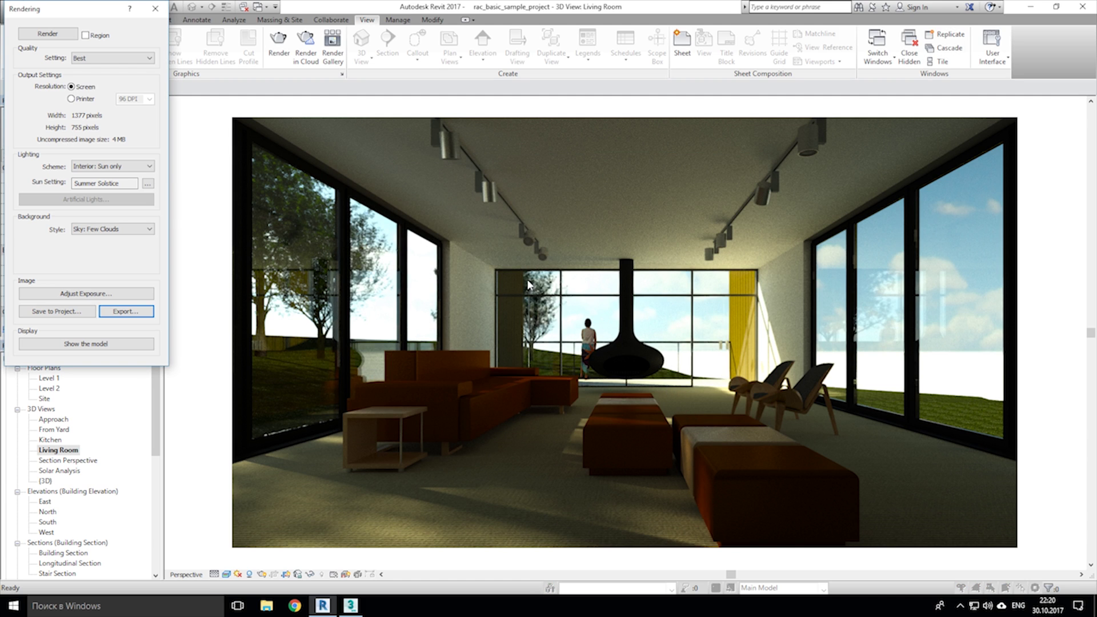